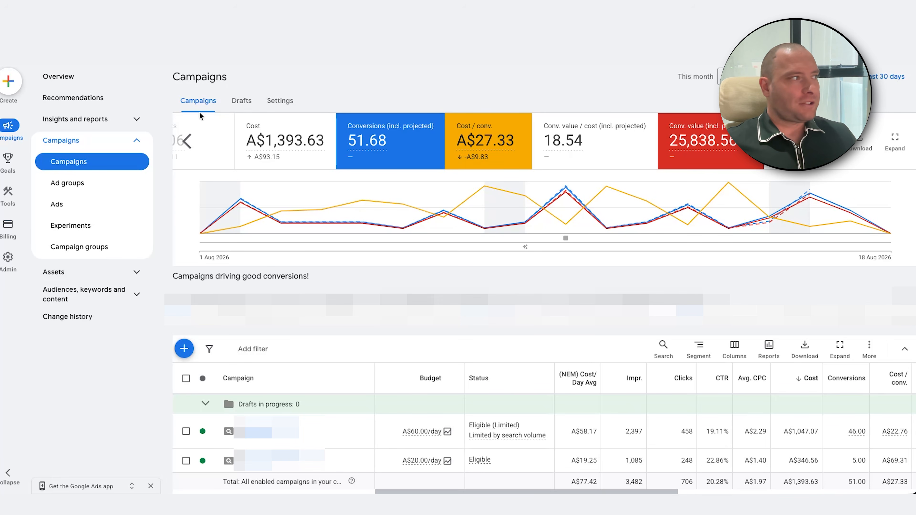
Step: Open the conversions summary in the account's Goals section
mouse_move(11, 160)
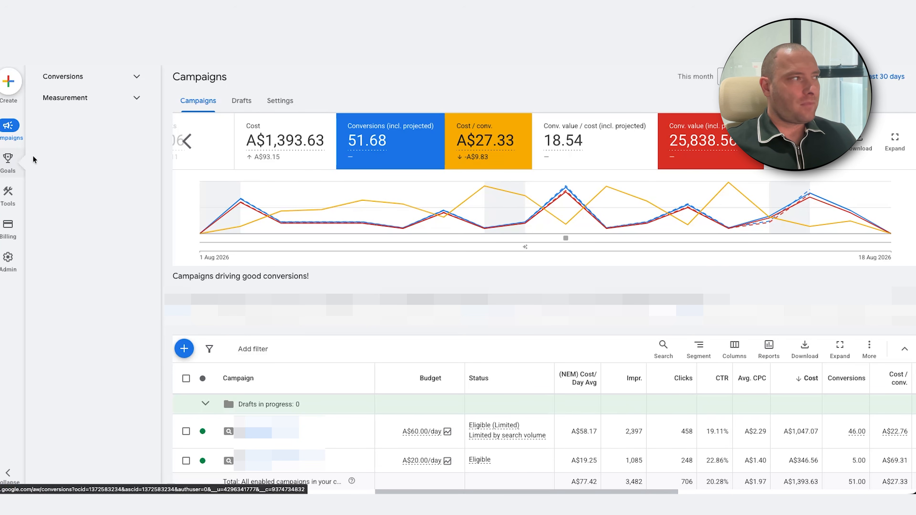
click(81, 74)
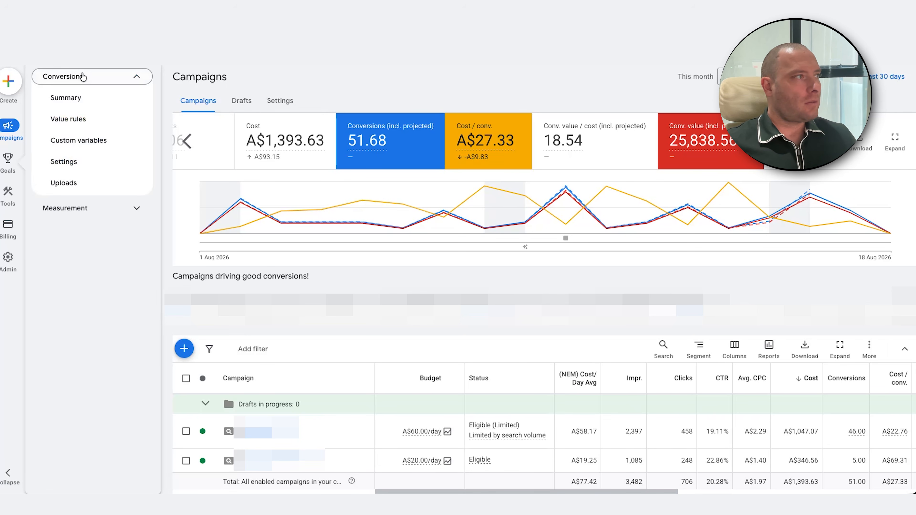
click(86, 95)
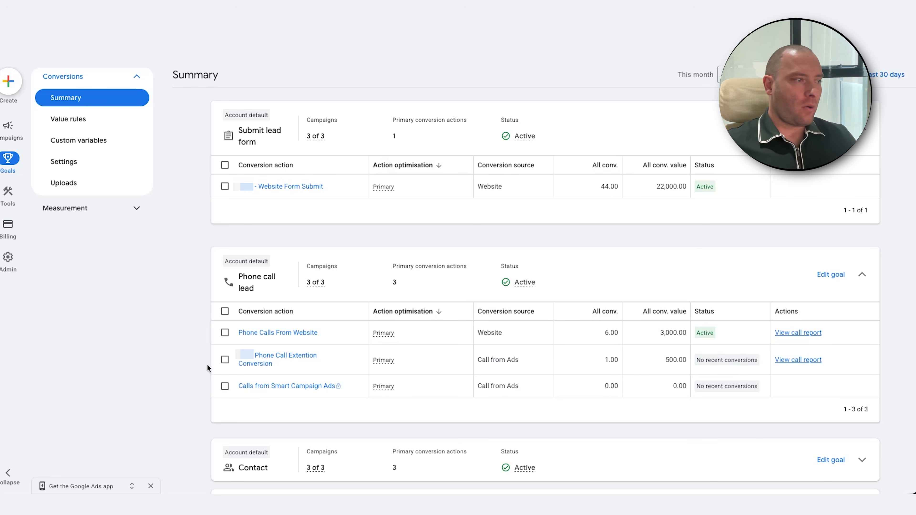
Step: Mark the Website Form Submit, Phone Calls From Website and Phone Call Extention conversion actions in turn to review their figures
click(224, 186)
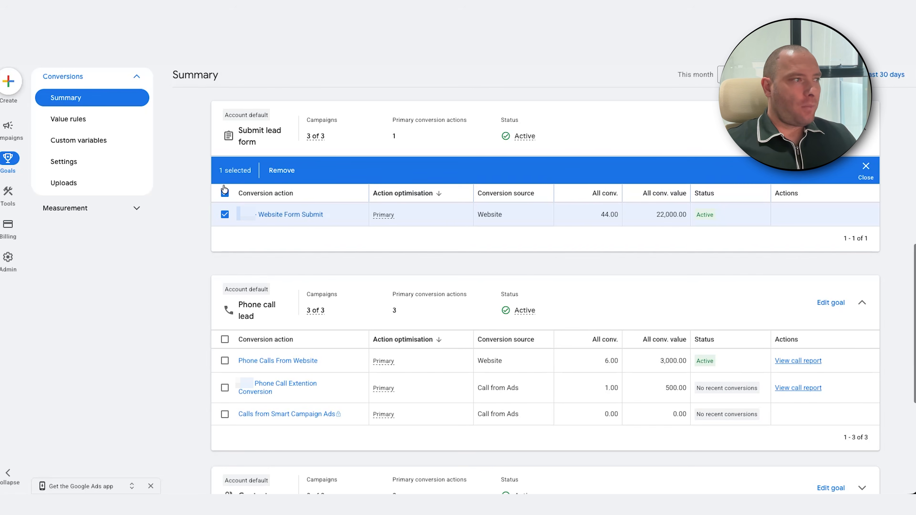
scroll(224, 196, down, 1)
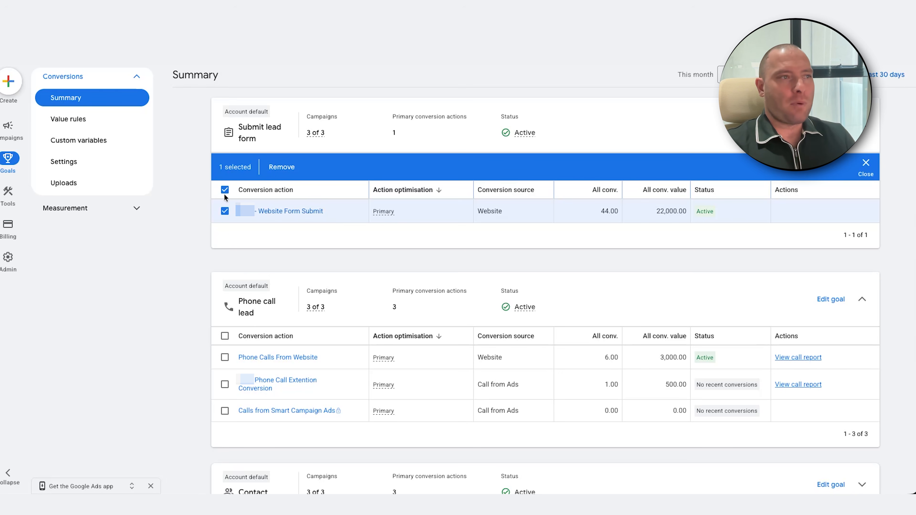
scroll(224, 194, down, 4)
click(222, 213)
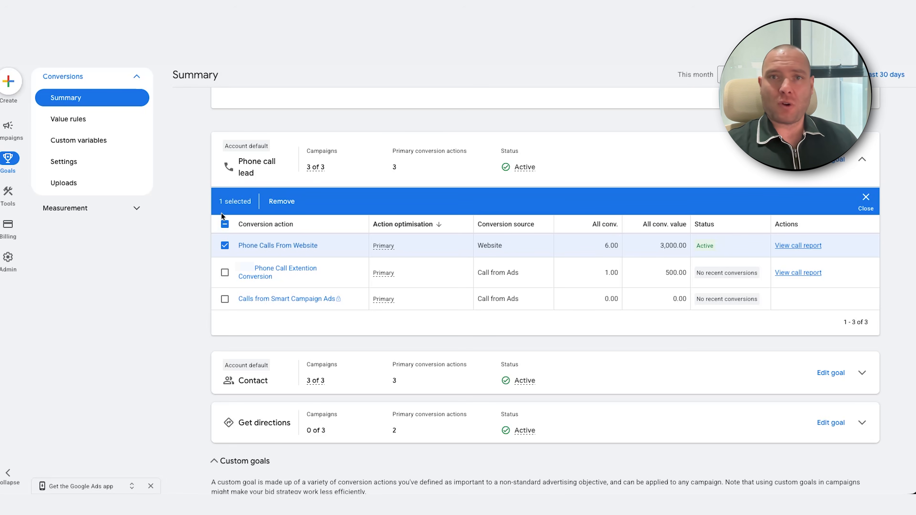
click(223, 246)
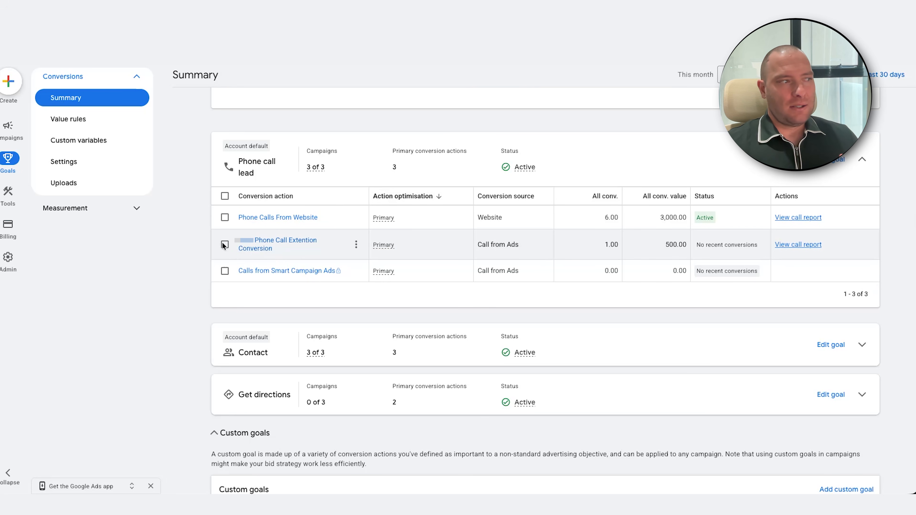
click(224, 245)
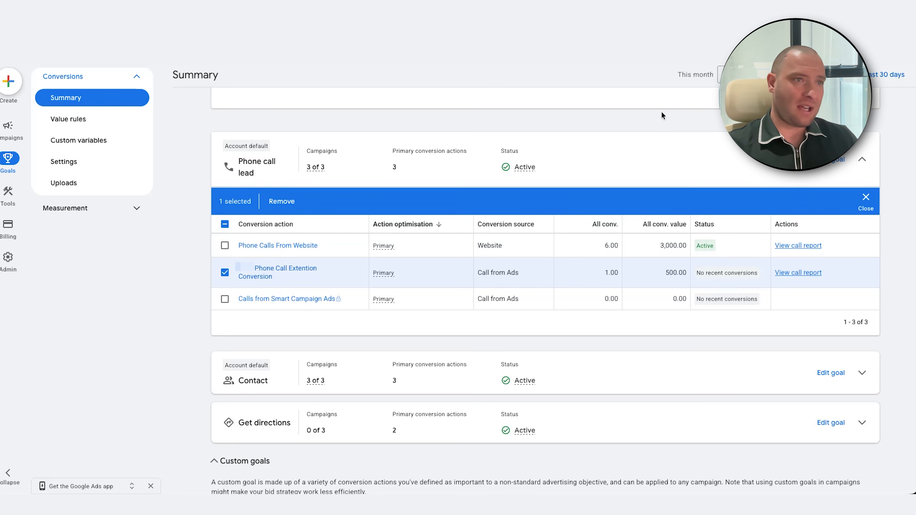
Step: Set the summary's date range to 90 days up to yesterday and deselect the Phone Call Extention conversion action
click(721, 74)
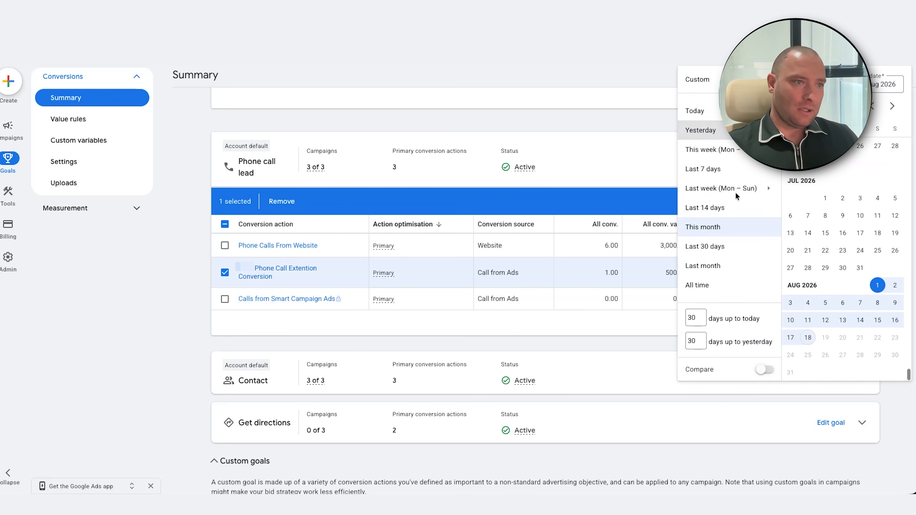
double_click(699, 342)
text(90)
key(Return)
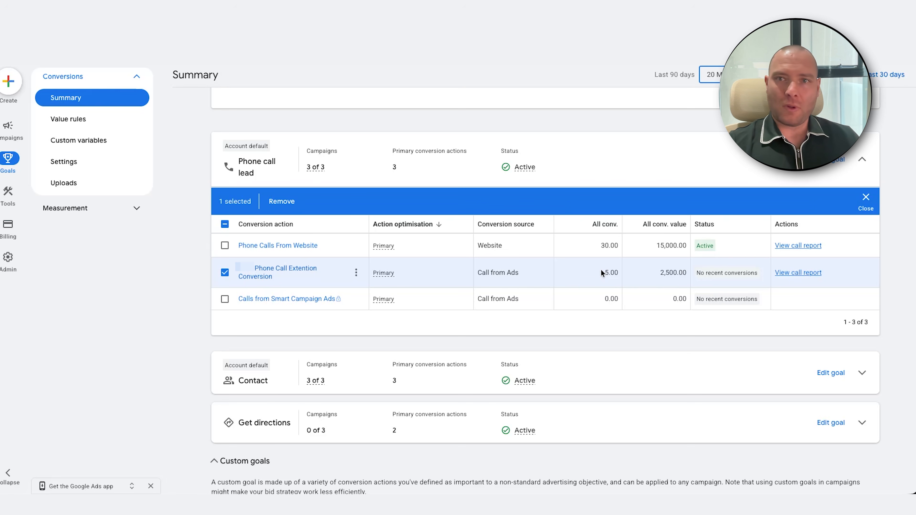
click(225, 272)
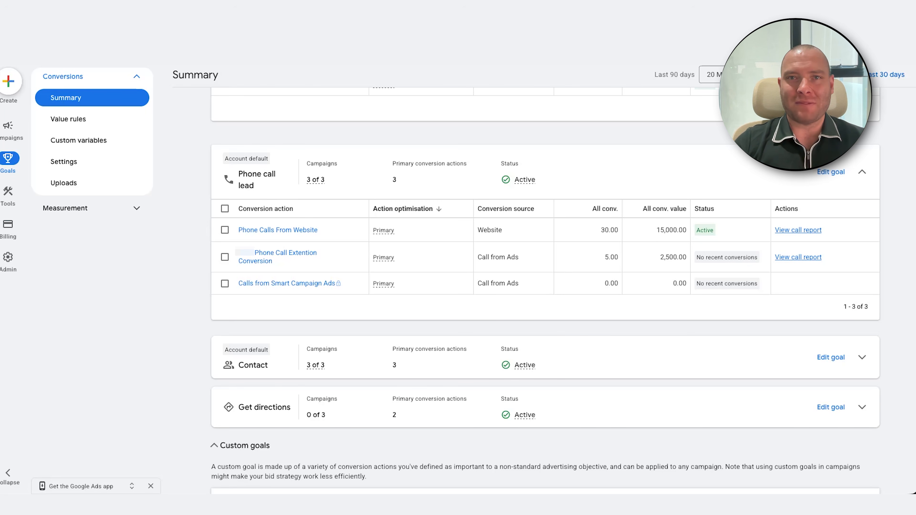
Step: Open the conversions summary of the e-commerce account and expand its Purchase goal
click(8, 127)
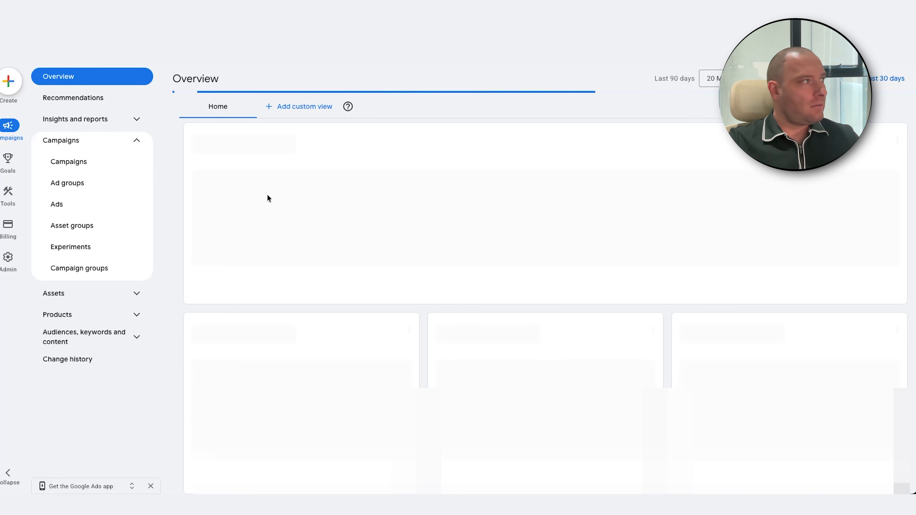
mouse_move(8, 161)
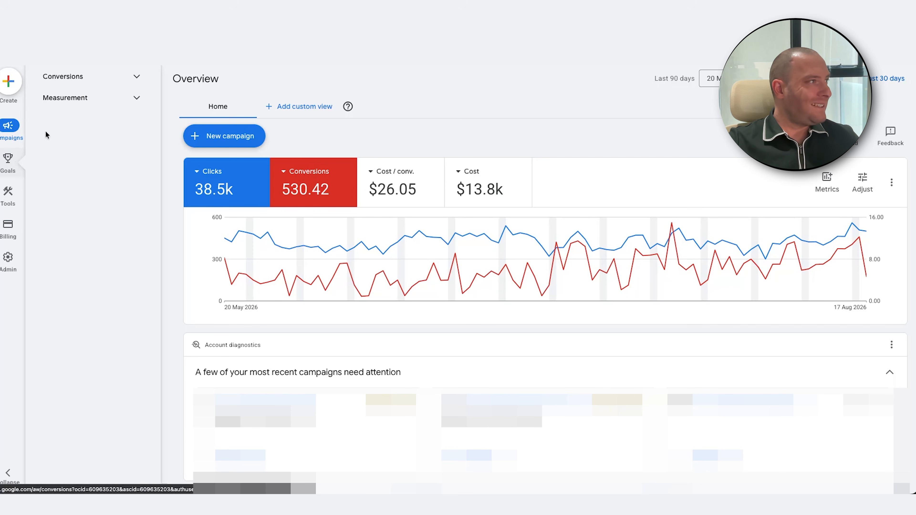
click(77, 77)
click(82, 99)
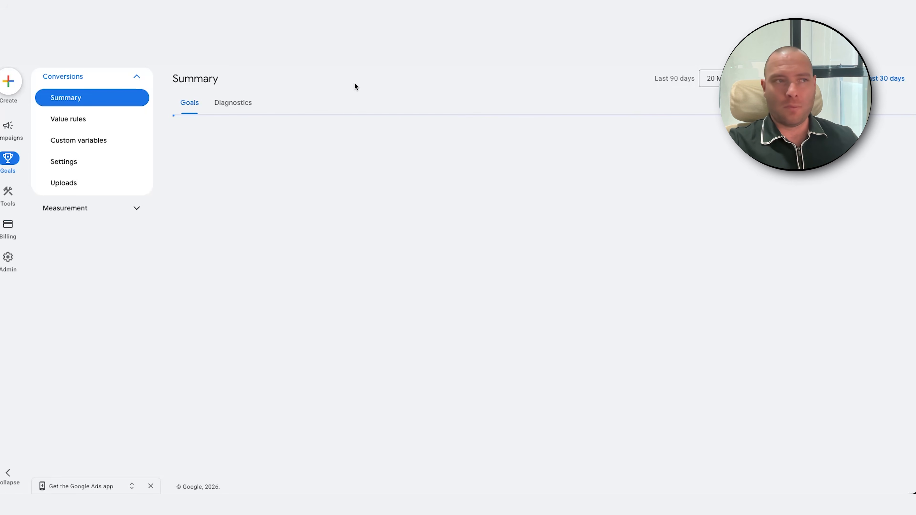
scroll(357, 88, down, 6)
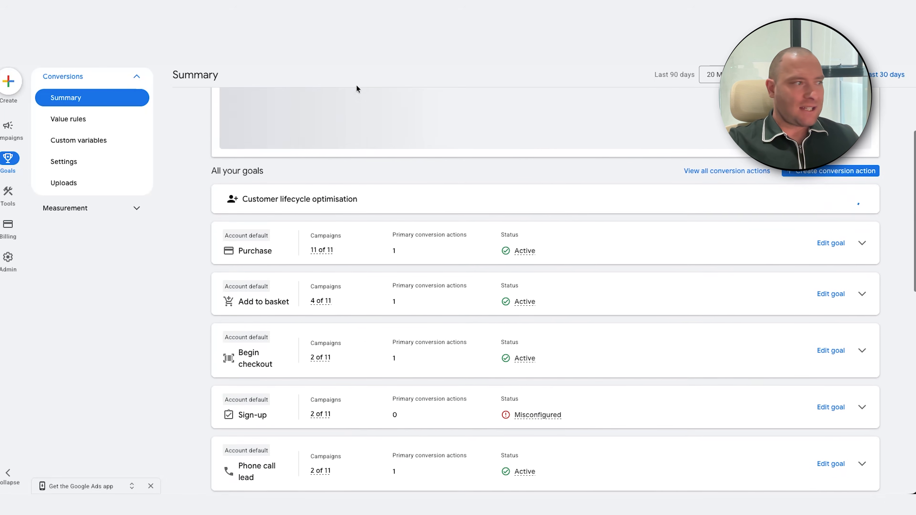
click(862, 188)
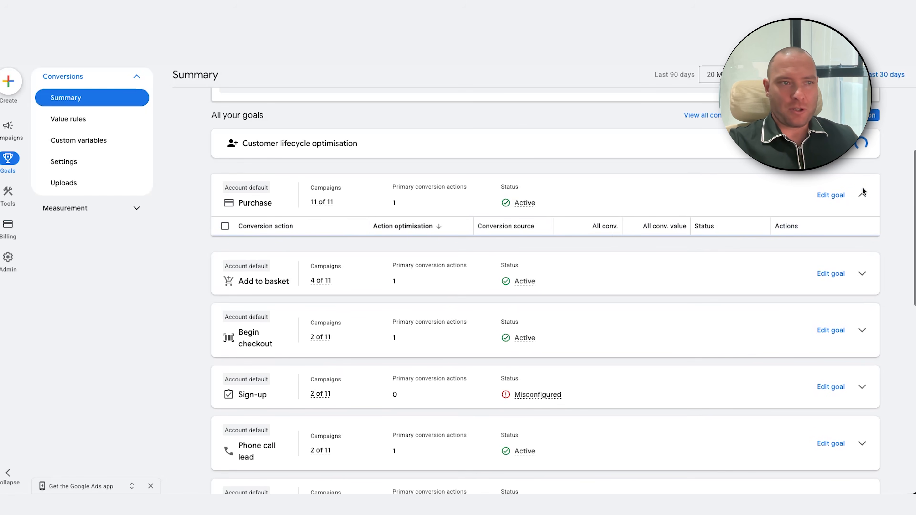
scroll(633, 163, down, 2)
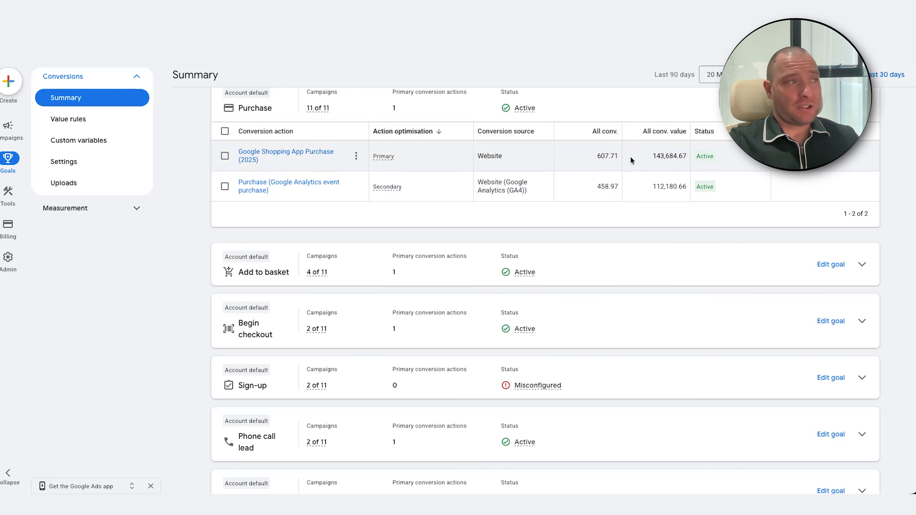
Step: Compare the Google Shopping App Purchase (2025) and Google Analytics purchase actions by source, primary or secondary role, conversions and value
drag(595, 156, 681, 158)
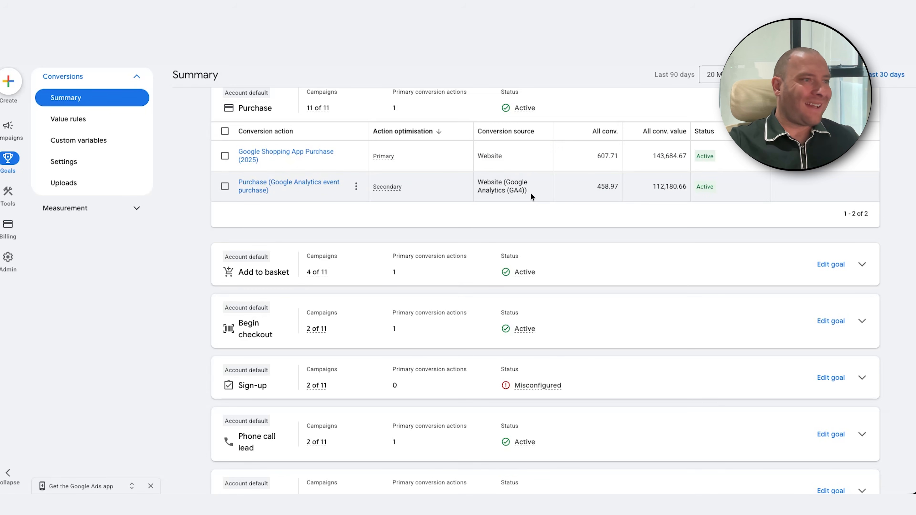
drag(528, 191, 479, 180)
click(479, 180)
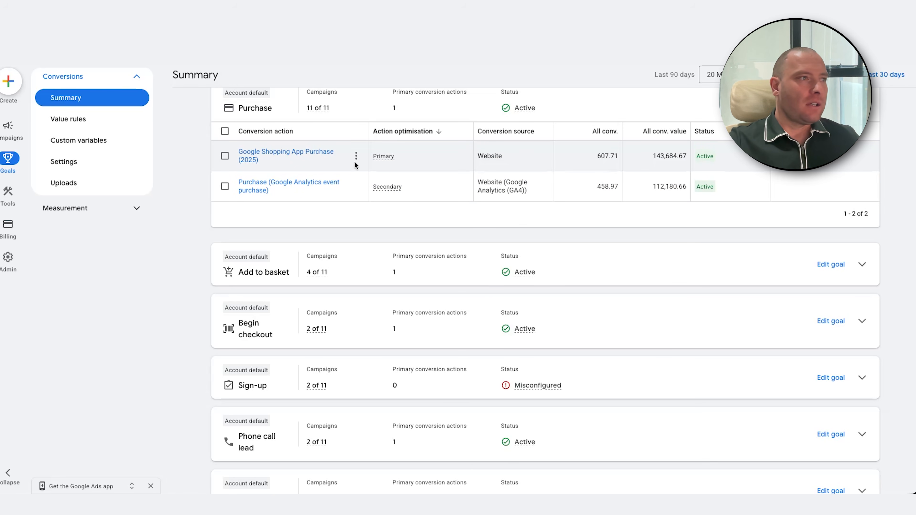
mouse_move(370, 184)
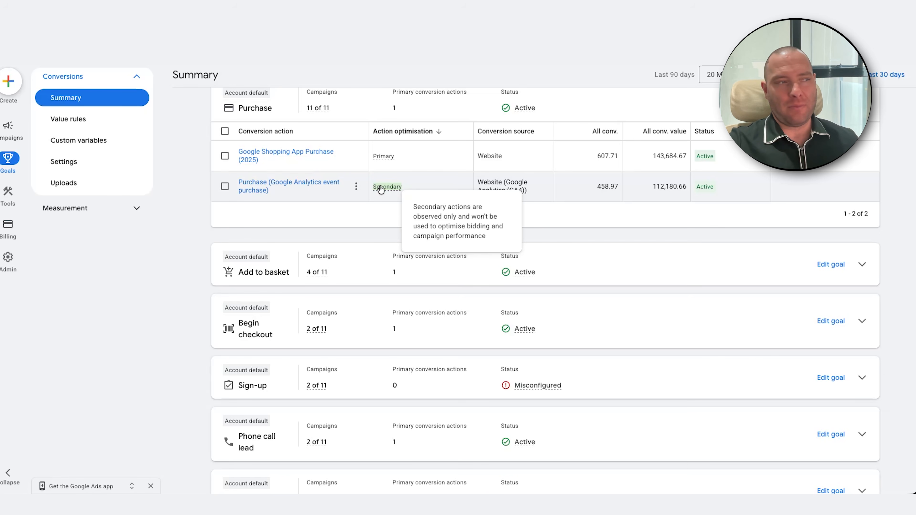
scroll(425, 181, up, 1)
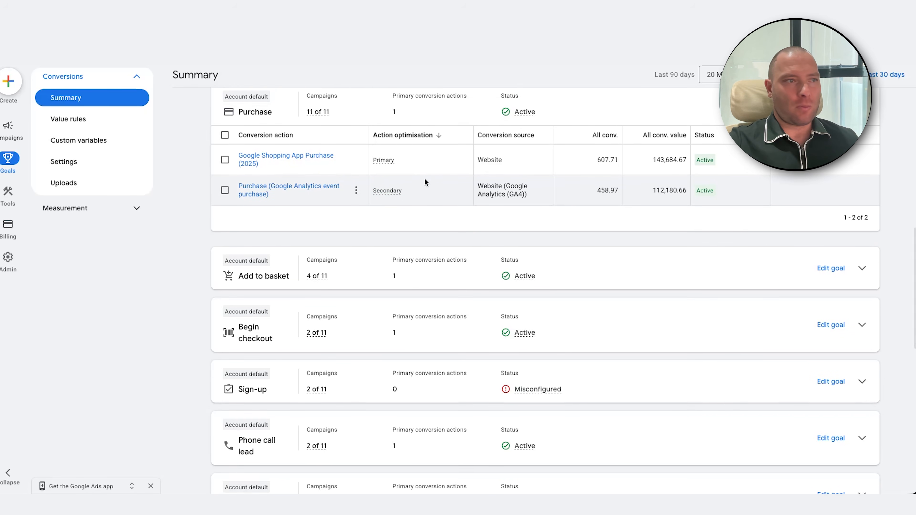
scroll(424, 178, up, 1)
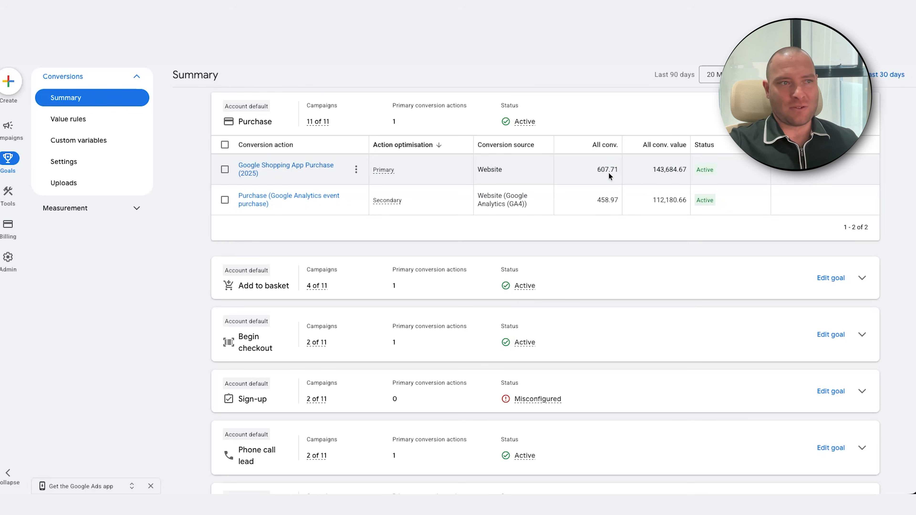
drag(654, 201, 684, 201)
click(684, 202)
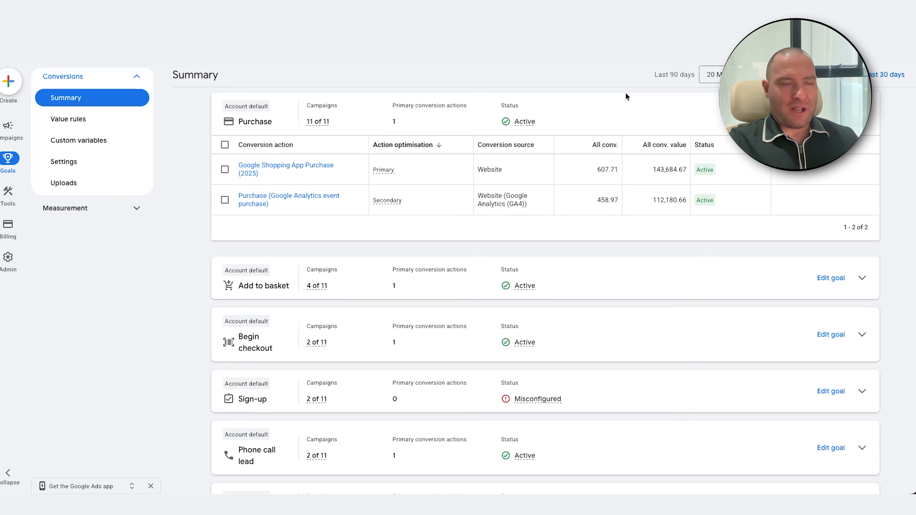
click(224, 169)
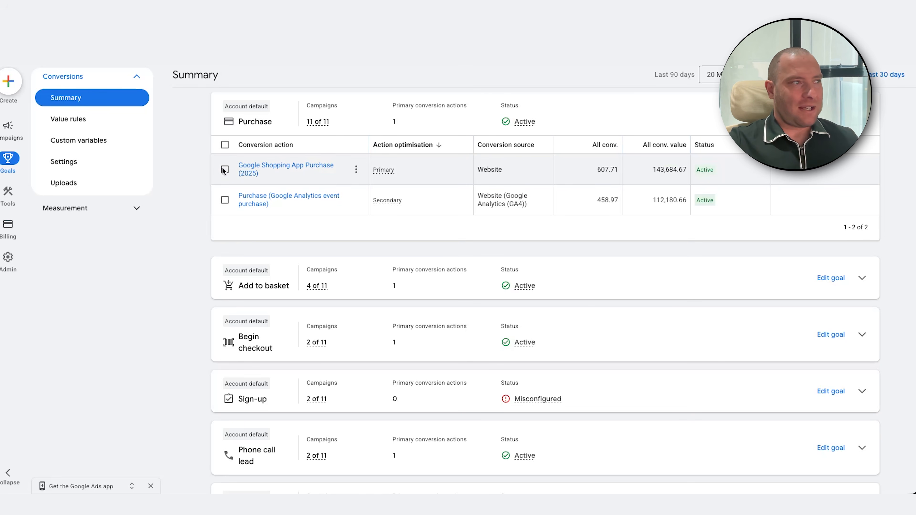
click(225, 197)
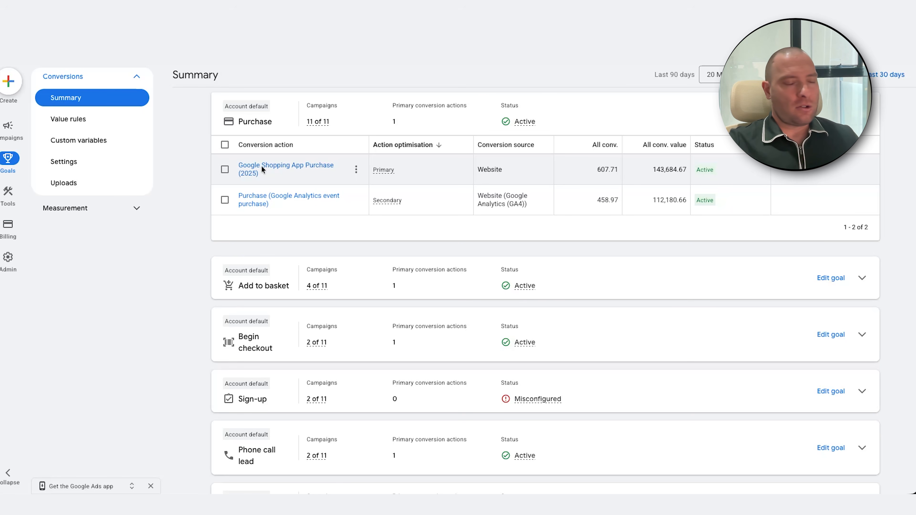
Step: Open the settings of the Google Shopping App Purchase (2025) conversion action
click(262, 166)
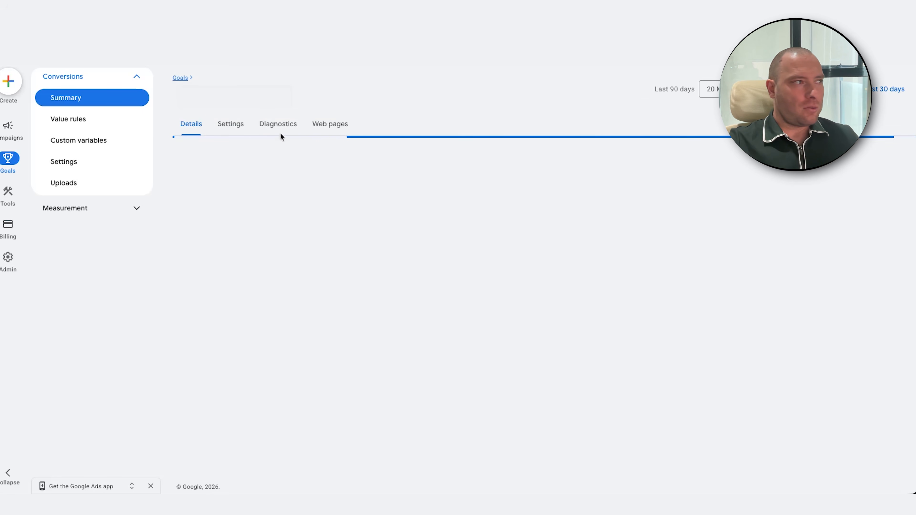
click(232, 124)
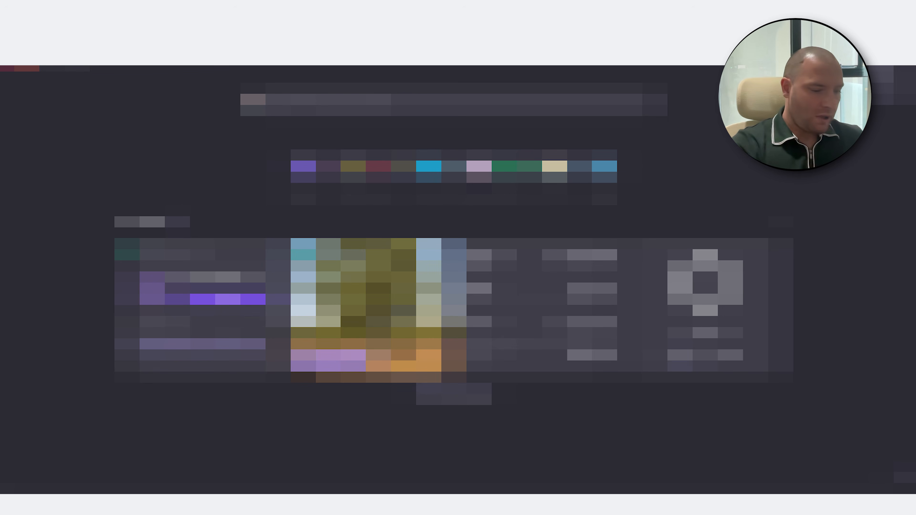
Step: Switch to Google Tag Manager and open the triggers list of the neweramarketers.co container
text(g)
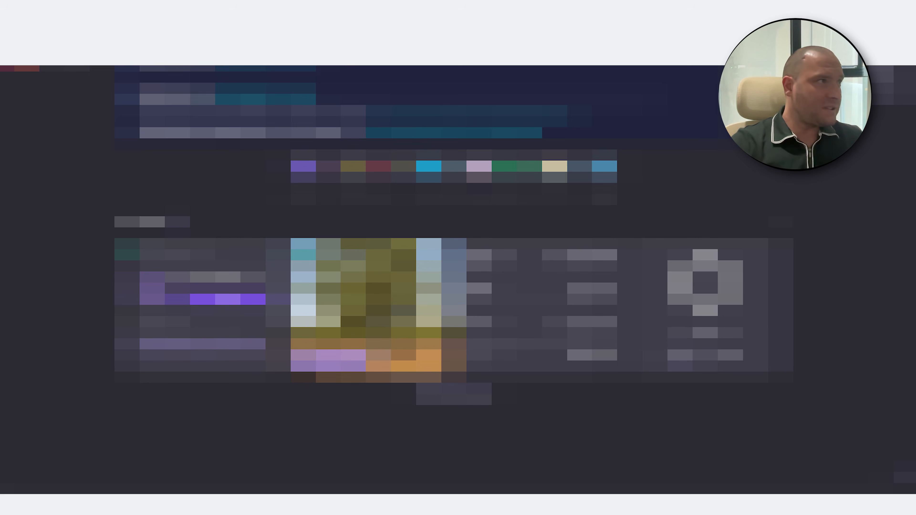
key(Return)
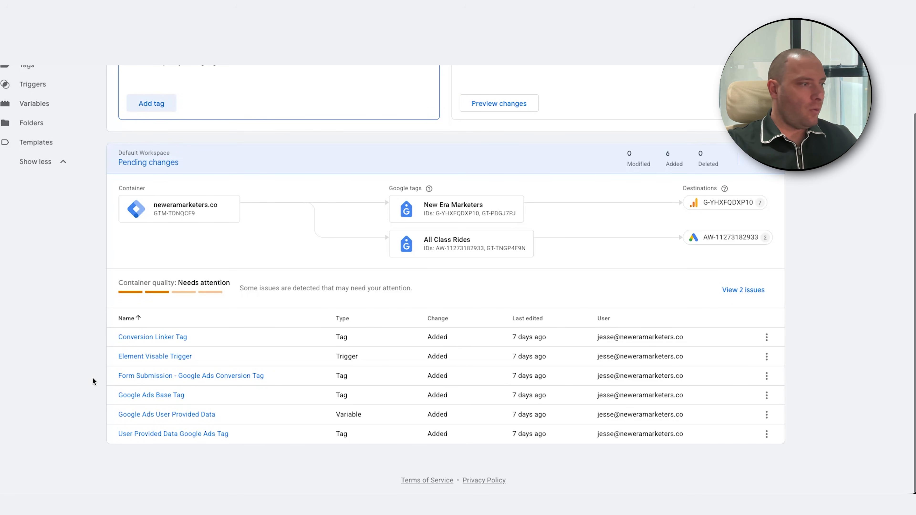
scroll(95, 343, up, 3)
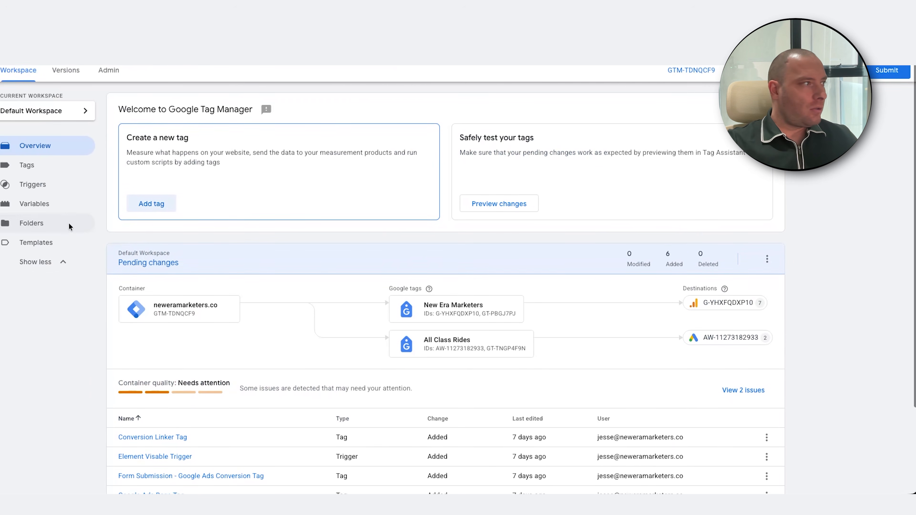
click(50, 188)
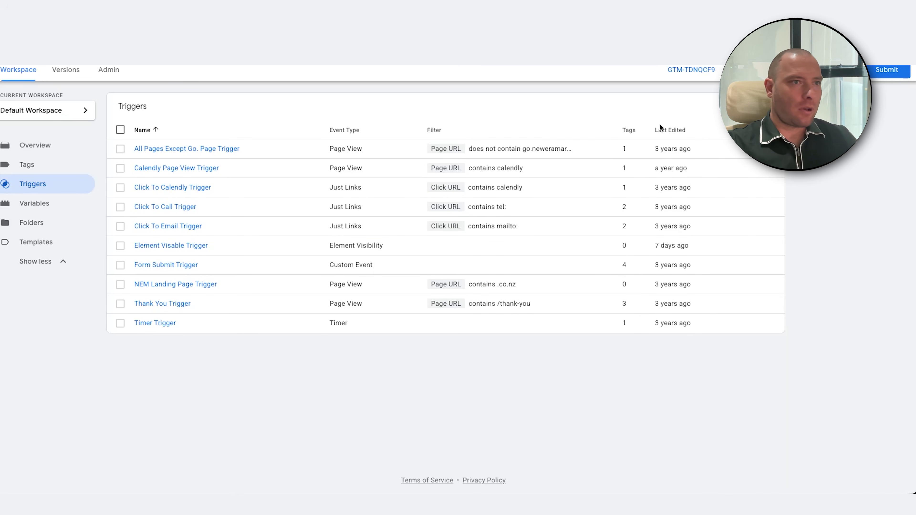
Step: Start a new trigger in the container and choose a User Engagement trigger type for it
click(764, 106)
click(433, 108)
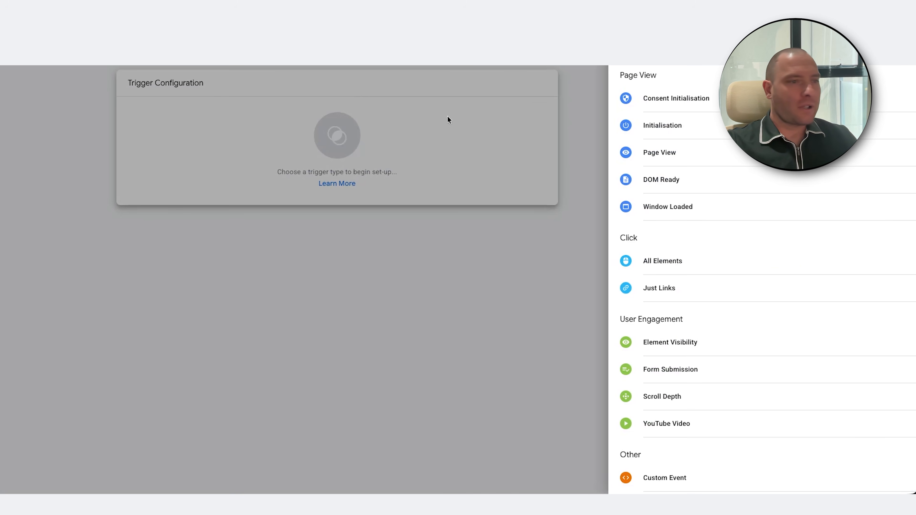
scroll(730, 220, down, 1)
click(685, 305)
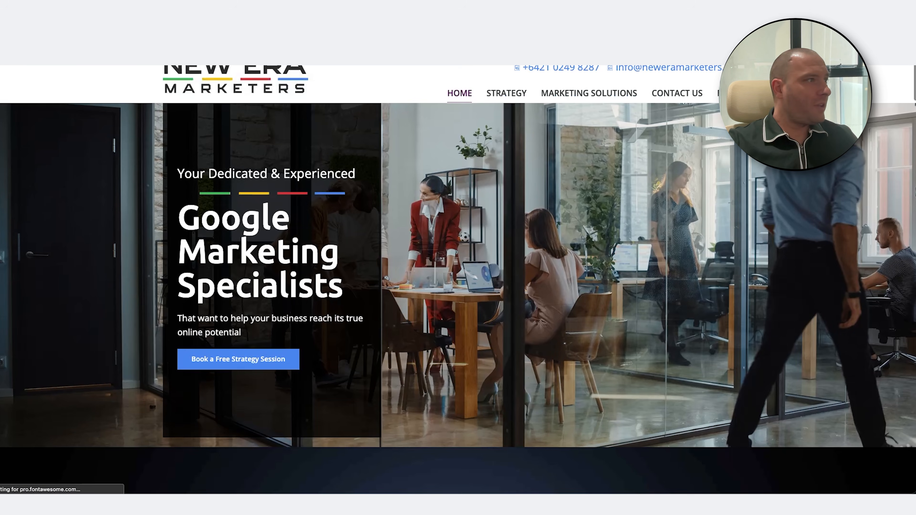
Step: On the New Era Marketers website, open the Free Strategy Session form, fill in the name field and send a test submission
click(256, 360)
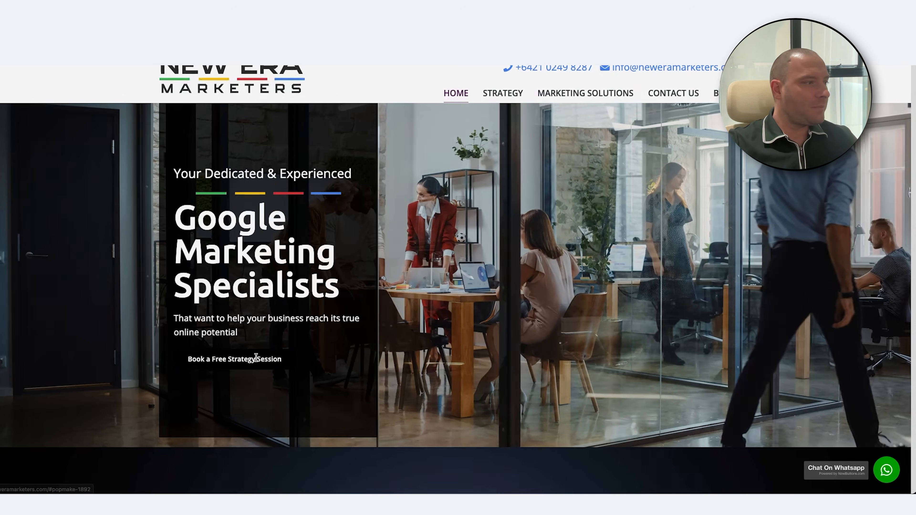
click(246, 166)
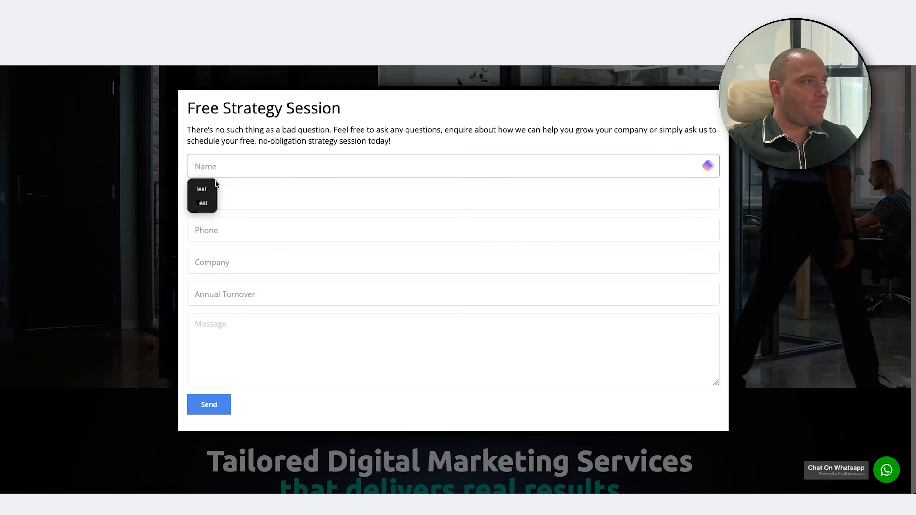
click(213, 191)
click(208, 406)
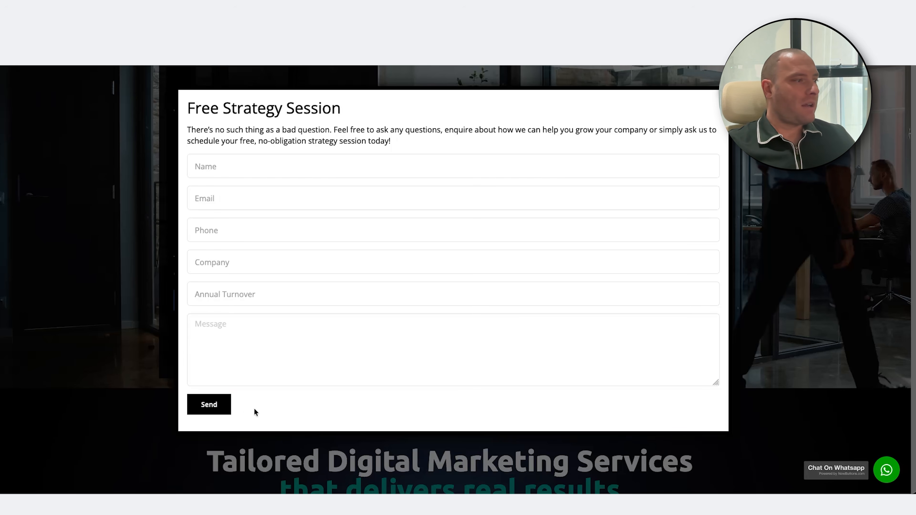
Step: Inspect the form's thank-you message and copy the CSS selector of its fusion-alert-content-wrapper div
right_click(455, 450)
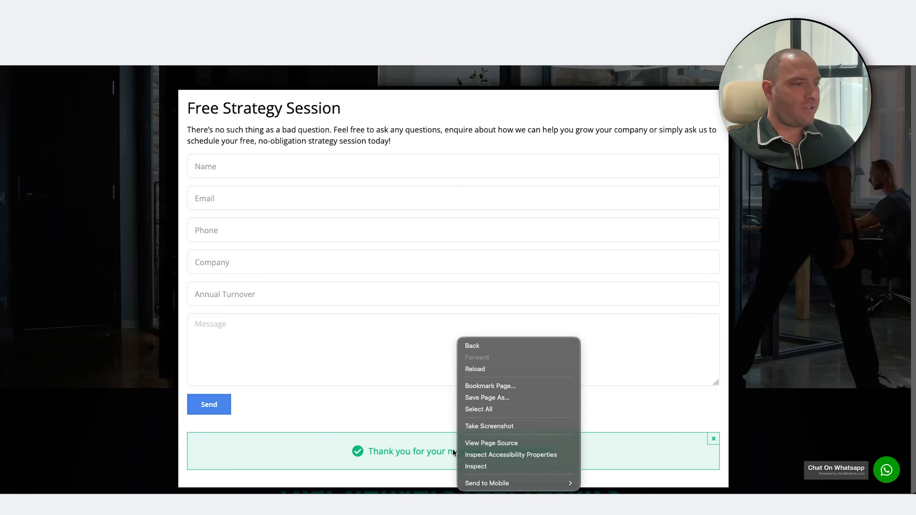
click(486, 466)
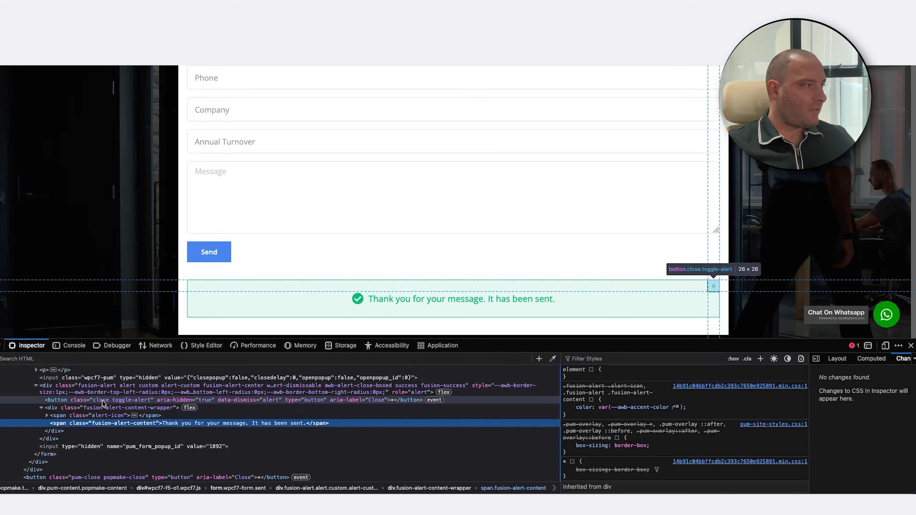
click(119, 408)
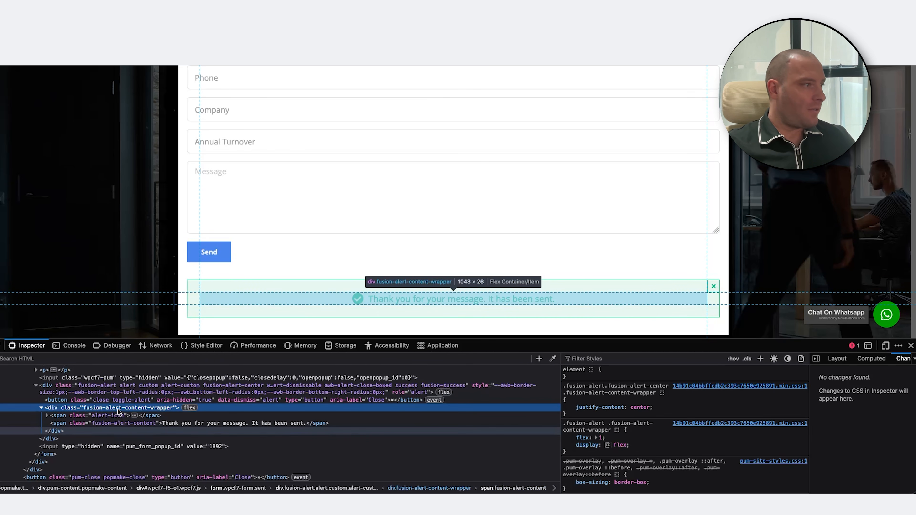
right_click(91, 412)
mouse_move(147, 442)
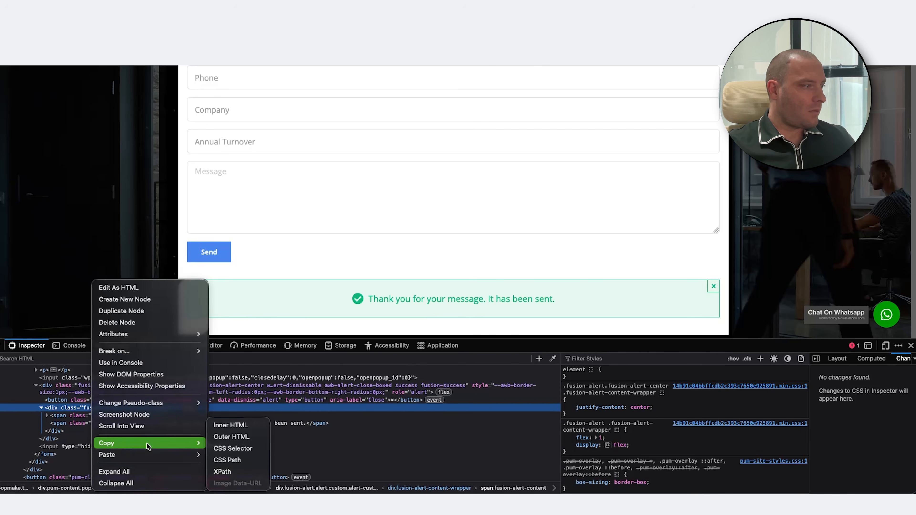
click(239, 450)
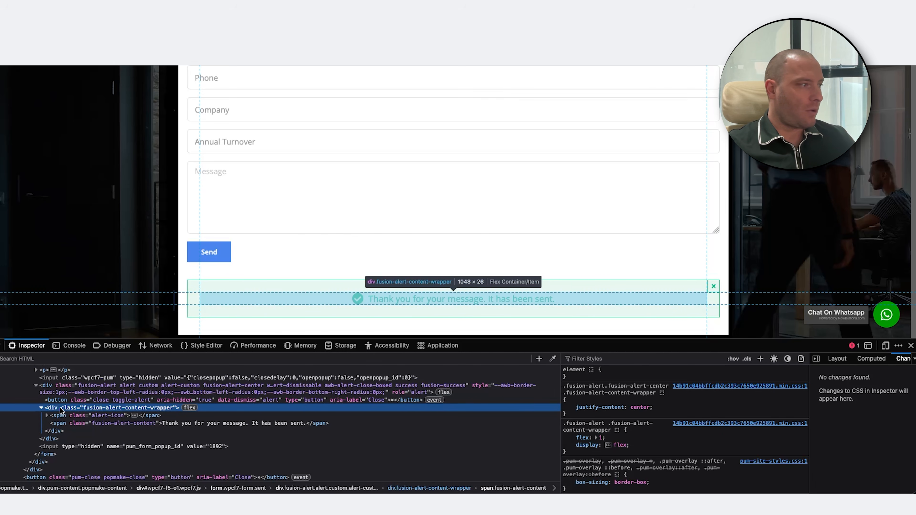
Step: Search the page's HTML for "id=" and highlight the global-styles-inline-css id as an example of an element ID
click(64, 359)
text(id=)
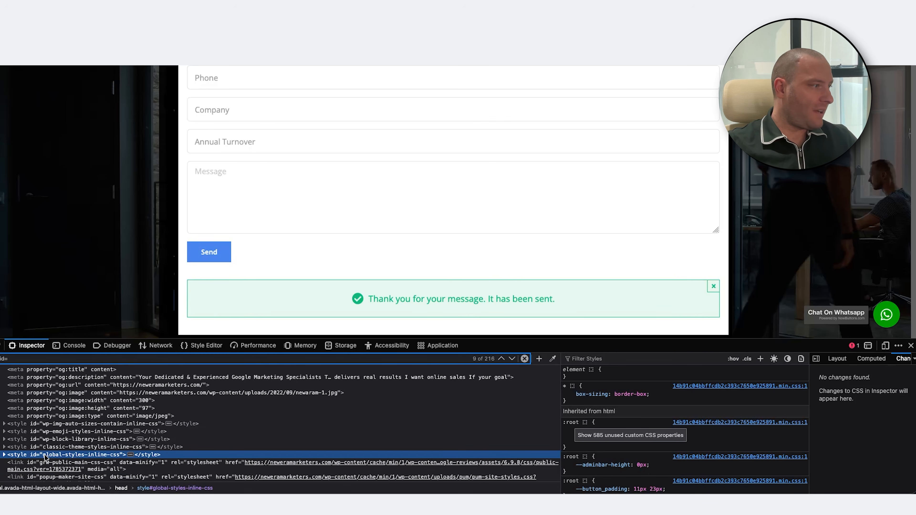
click(63, 458)
triple_click(72, 456)
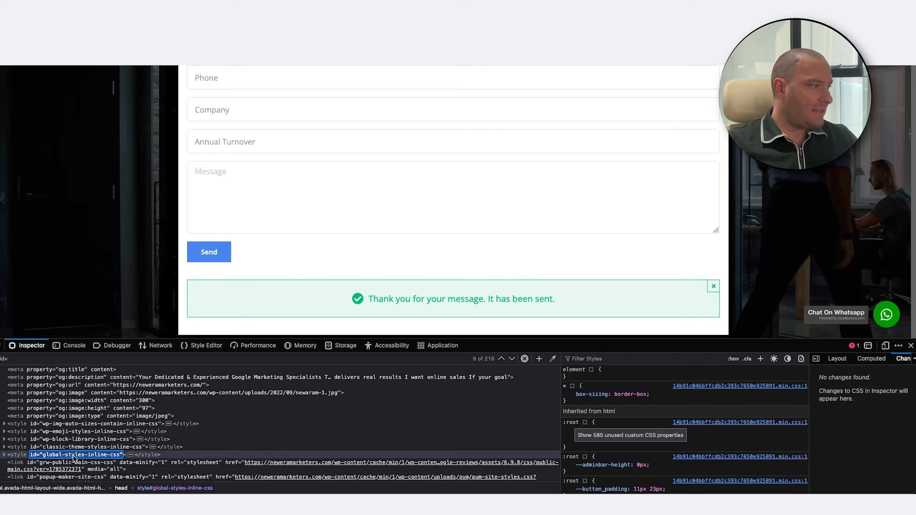
click(74, 456)
drag(42, 456, 119, 456)
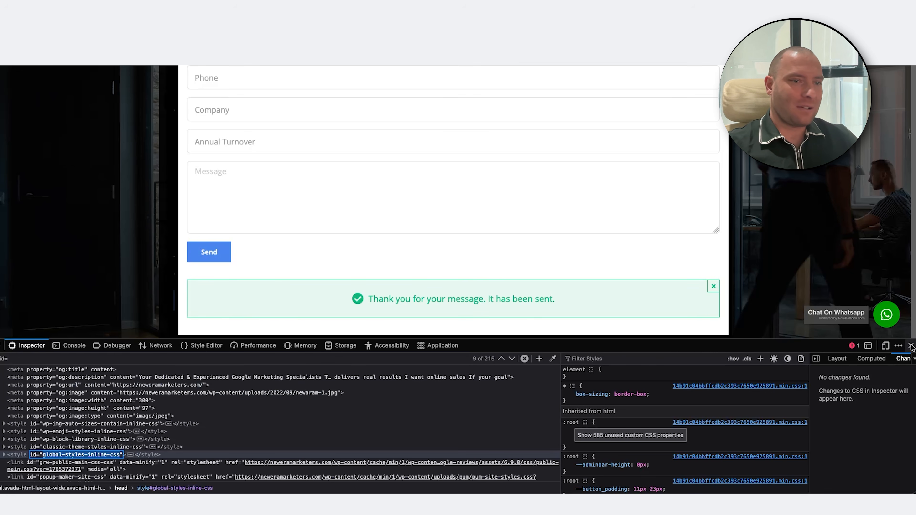
Step: Inspect the thank-you message again and copy the CSS selector of the fusion-alert-content-wrapper div enclosing its text
right_click(382, 297)
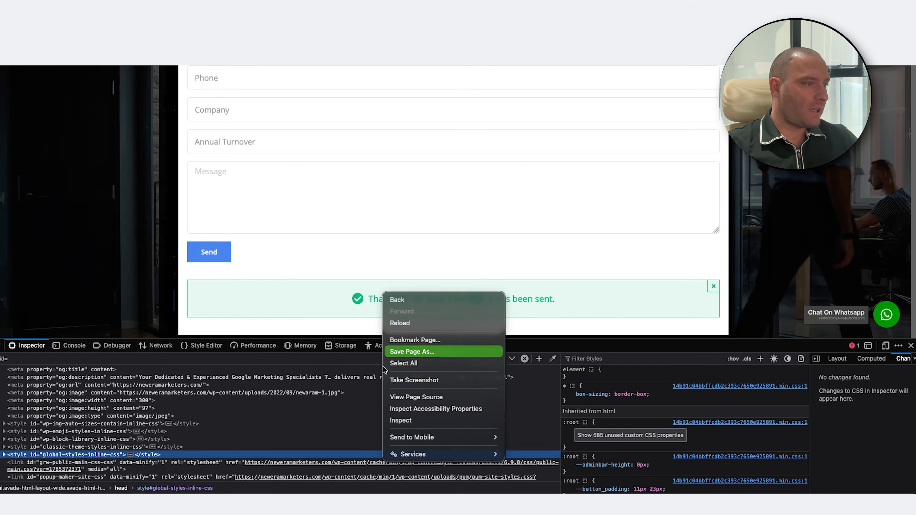
click(401, 420)
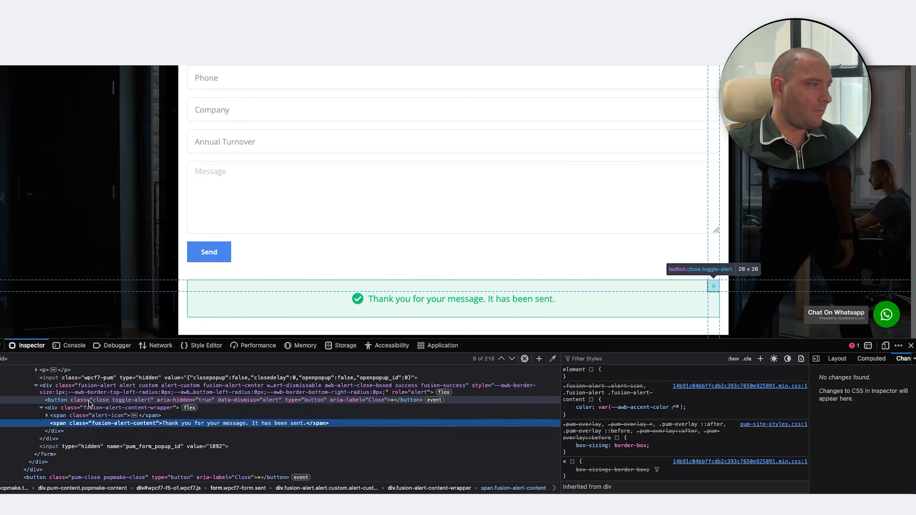
click(89, 408)
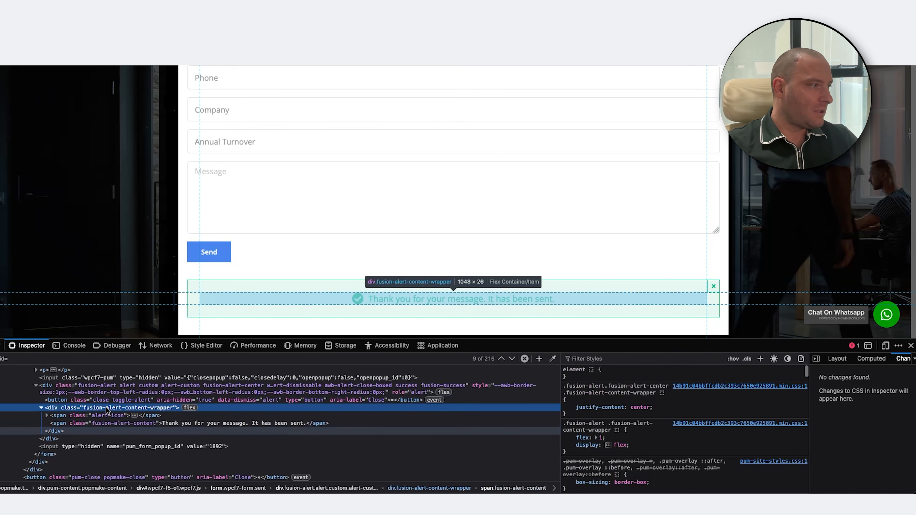
right_click(109, 409)
mouse_move(141, 444)
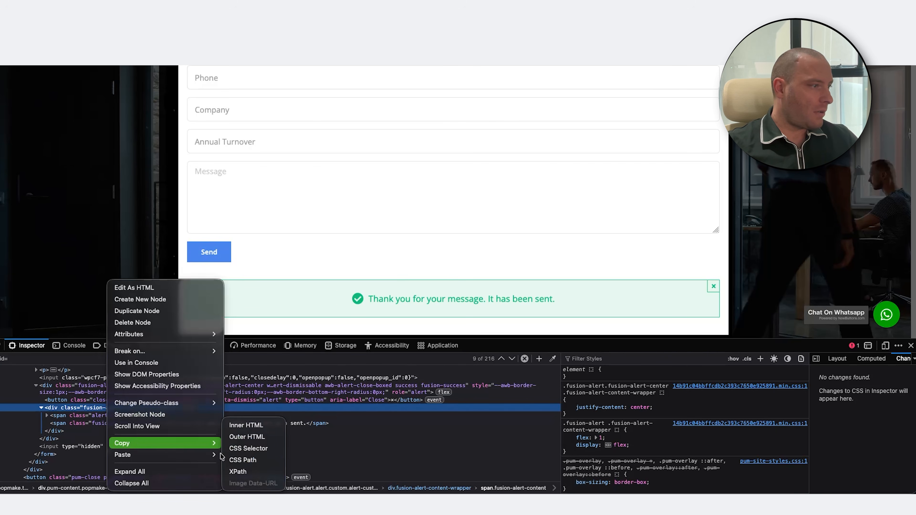
click(252, 451)
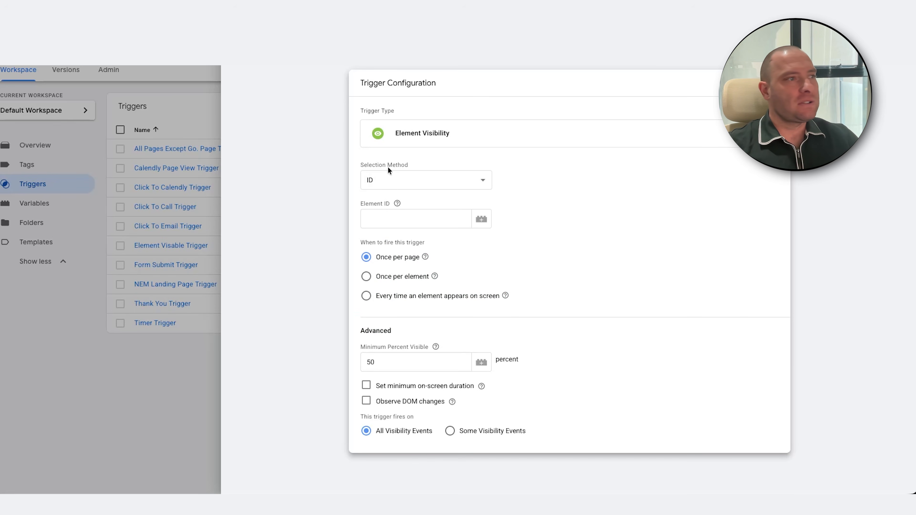
Step: In the Google Tag Manager Element Visibility trigger, select by CSS Selector and paste .fusion-alert-content-wrapper as the element selector
click(396, 184)
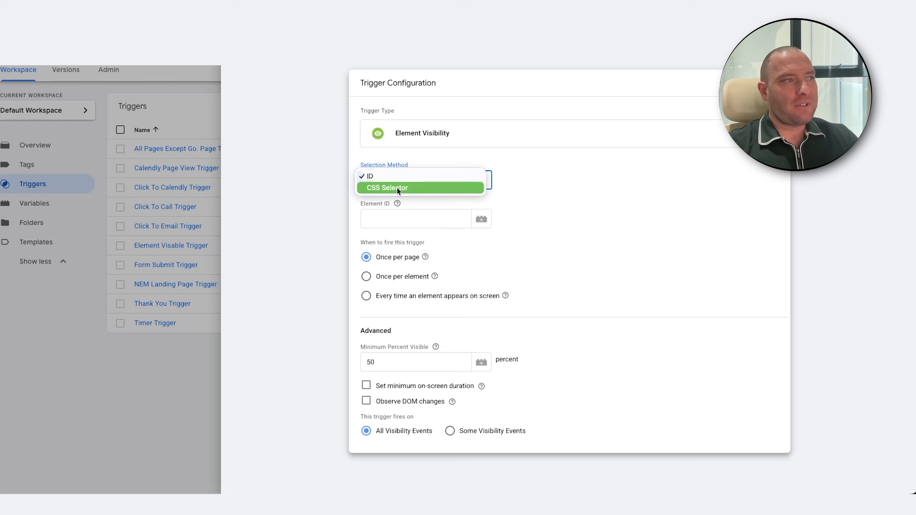
click(398, 188)
click(399, 217)
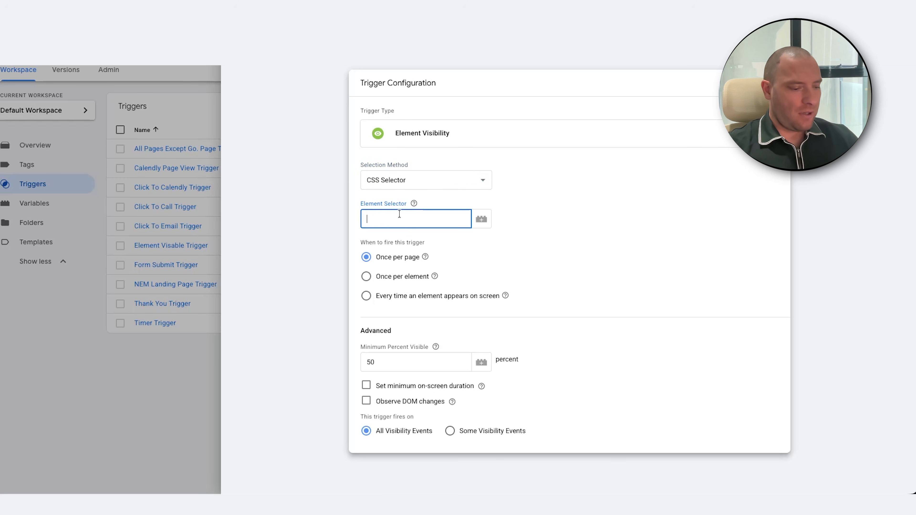
right_click(399, 216)
click(419, 271)
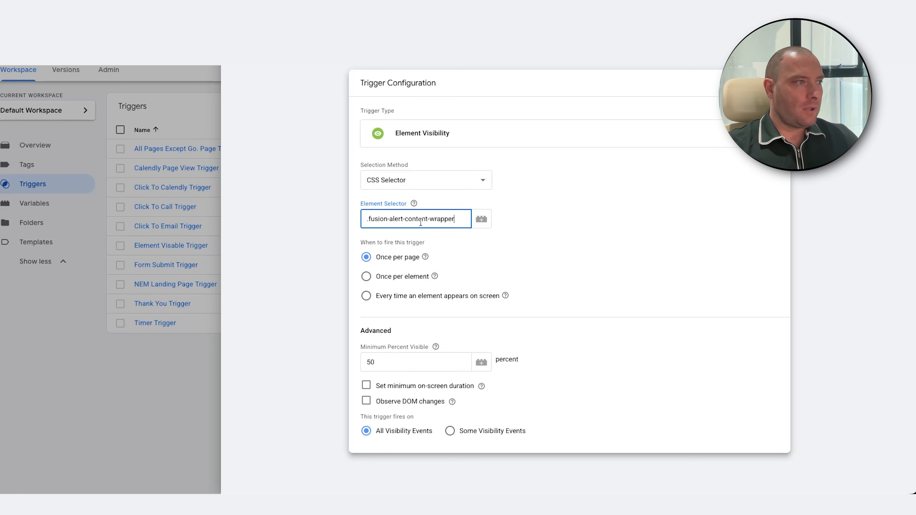
click(420, 324)
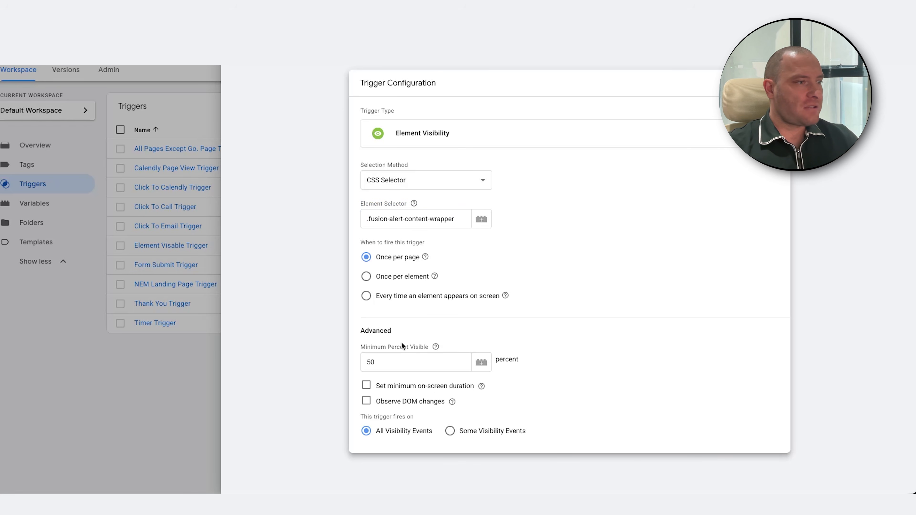
Step: Enable Observe DOM changes for the trigger and keep it firing once per page
click(373, 399)
scroll(383, 400, down, 1)
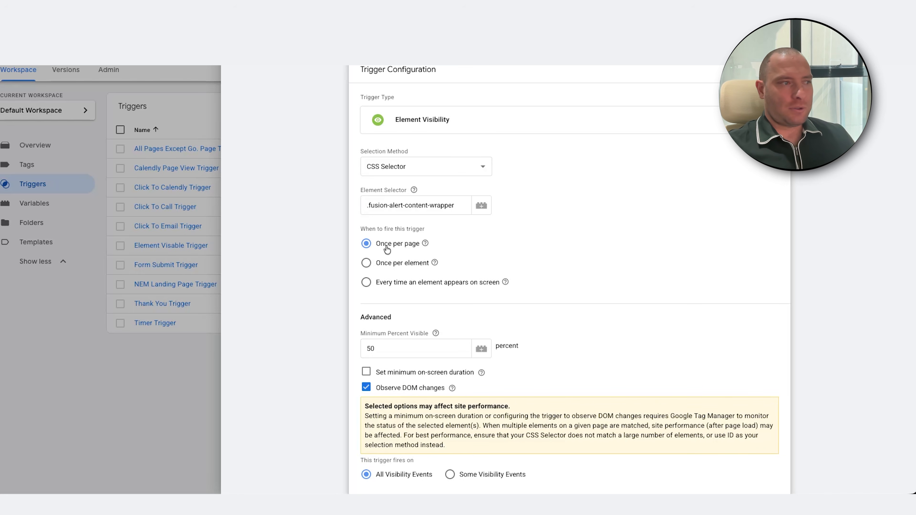
drag(377, 246, 414, 247)
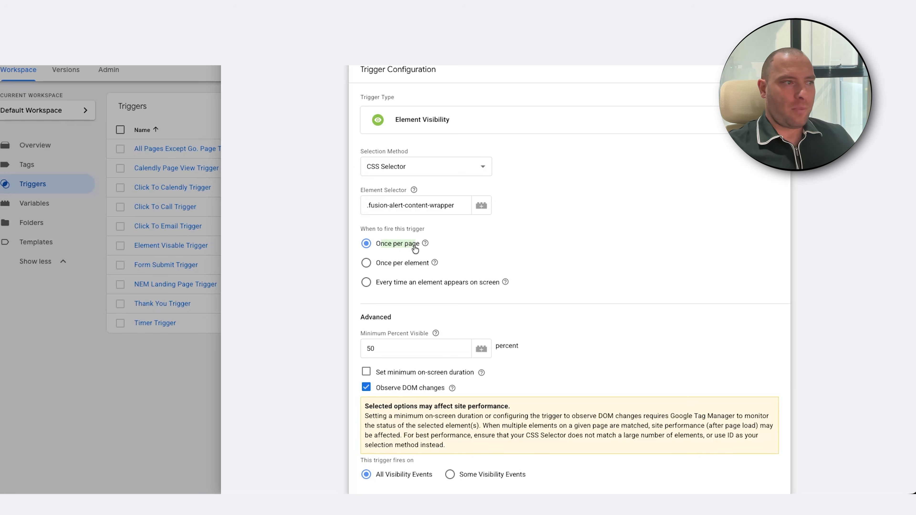
click(415, 249)
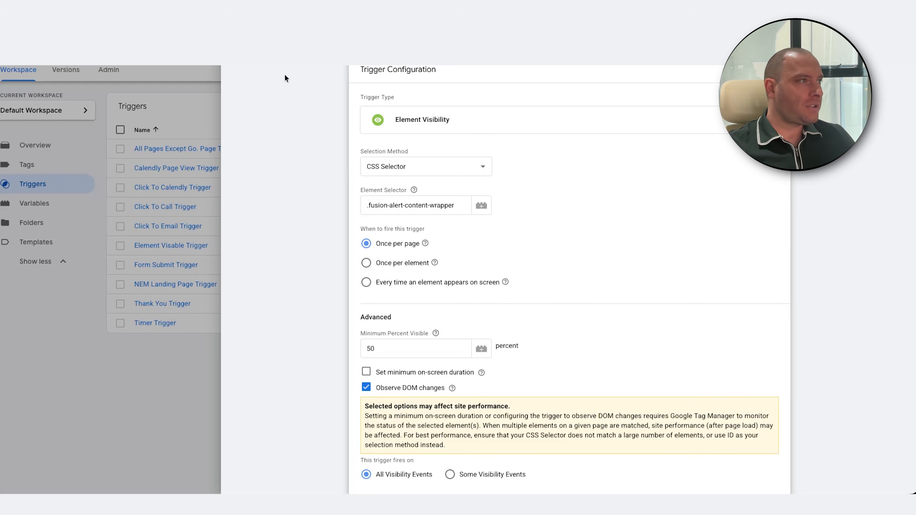
Step: Switch to Google Ads conversion setup, scan the website, accept the installed Google tag as its data source and save the data sources
click(276, 54)
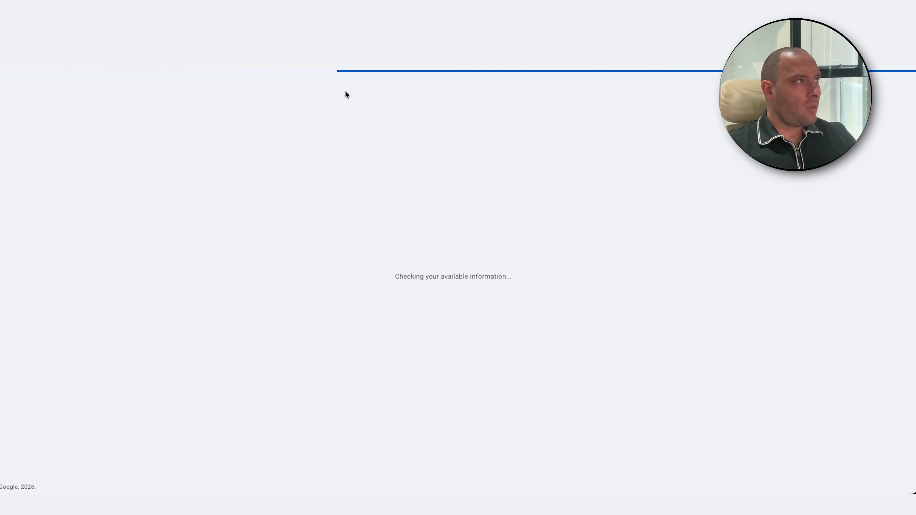
scroll(384, 145, down, 3)
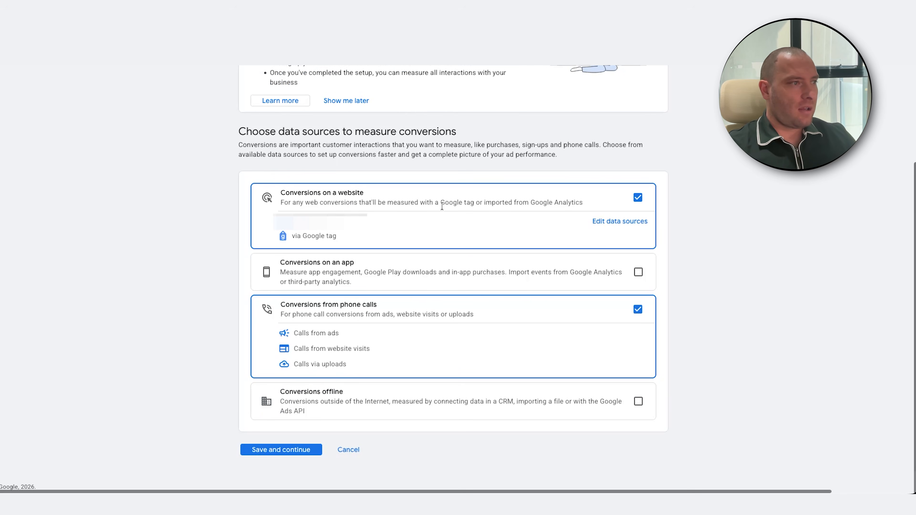
click(620, 221)
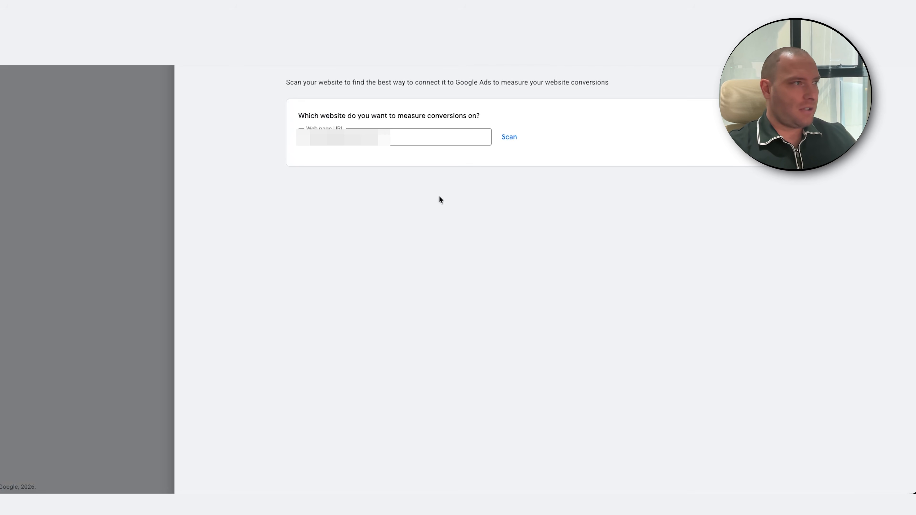
click(405, 137)
click(504, 140)
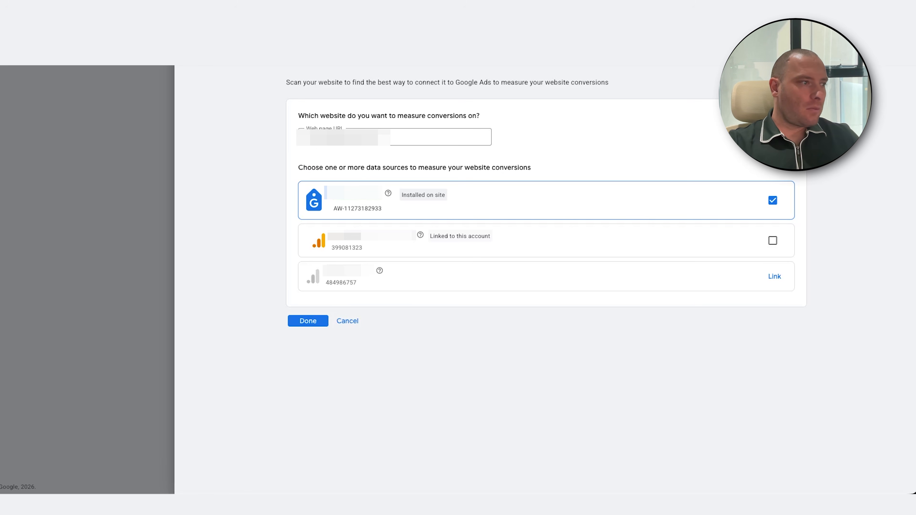
click(307, 321)
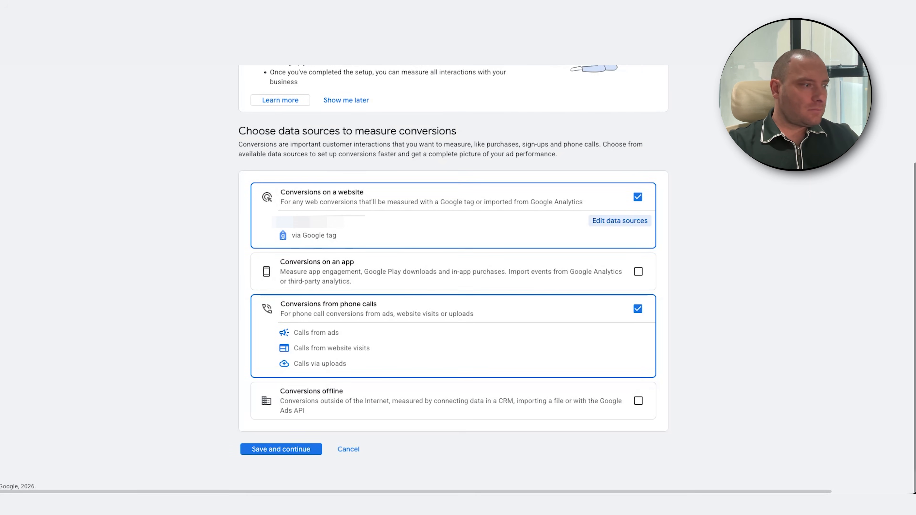
click(280, 445)
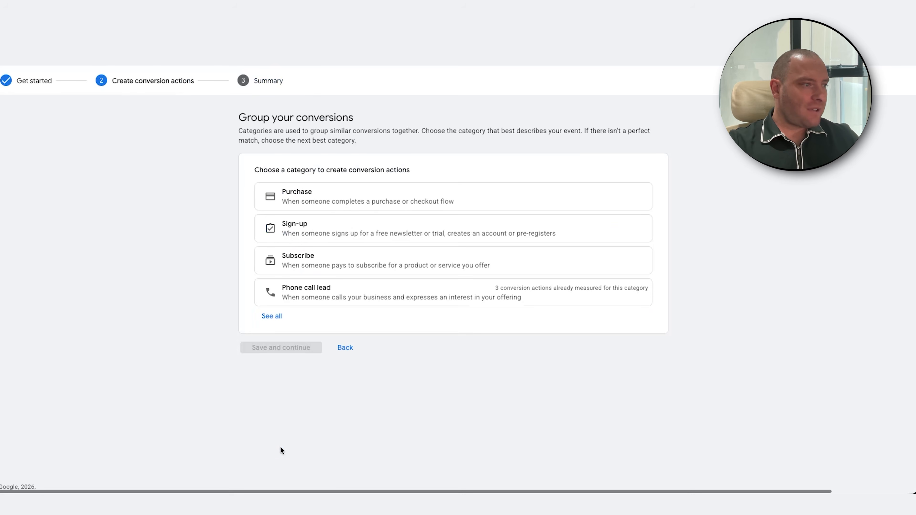
Step: Show all conversion categories and choose Submit lead form
click(280, 317)
scroll(386, 221, down, 1)
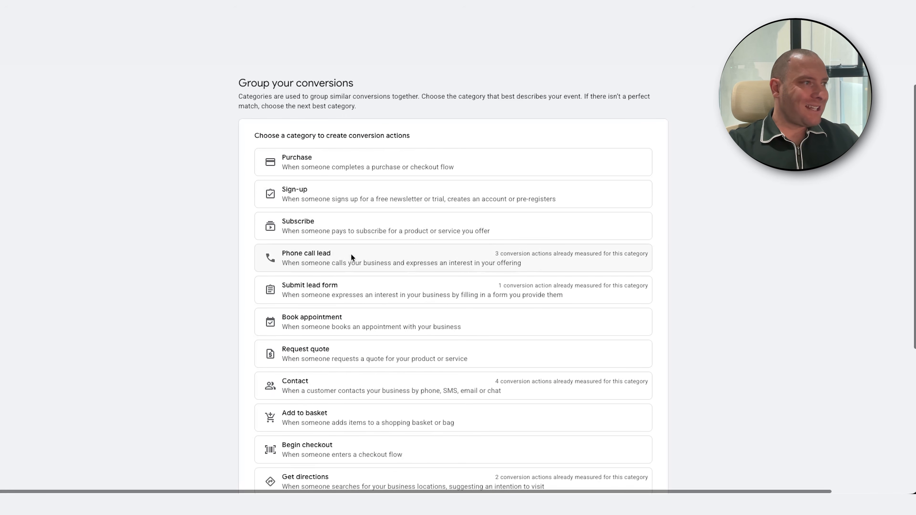
click(369, 288)
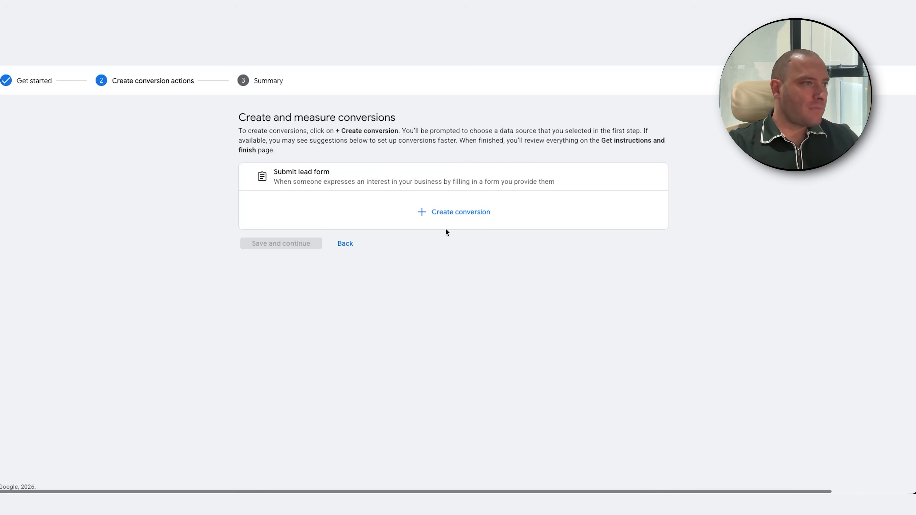
Step: Create a Submit lead form conversion from the website data source, set up manually with code, and reveal its settings
click(464, 214)
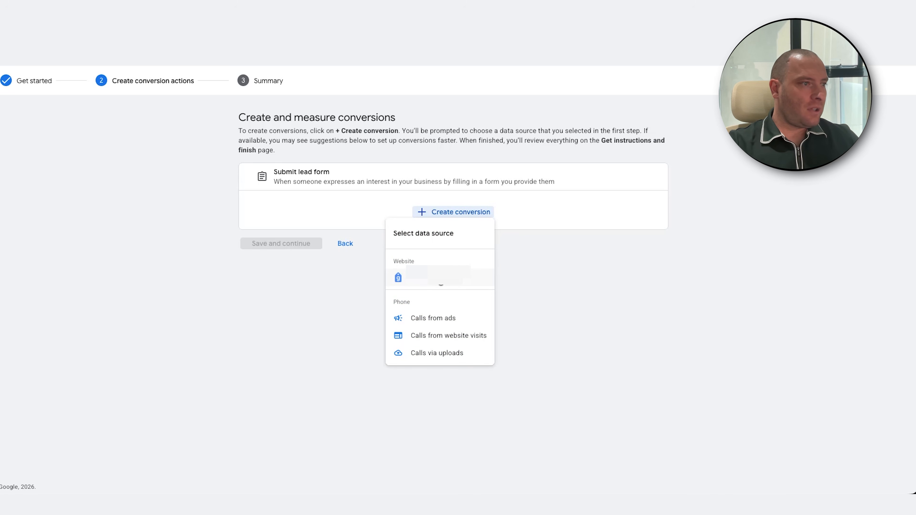
click(439, 277)
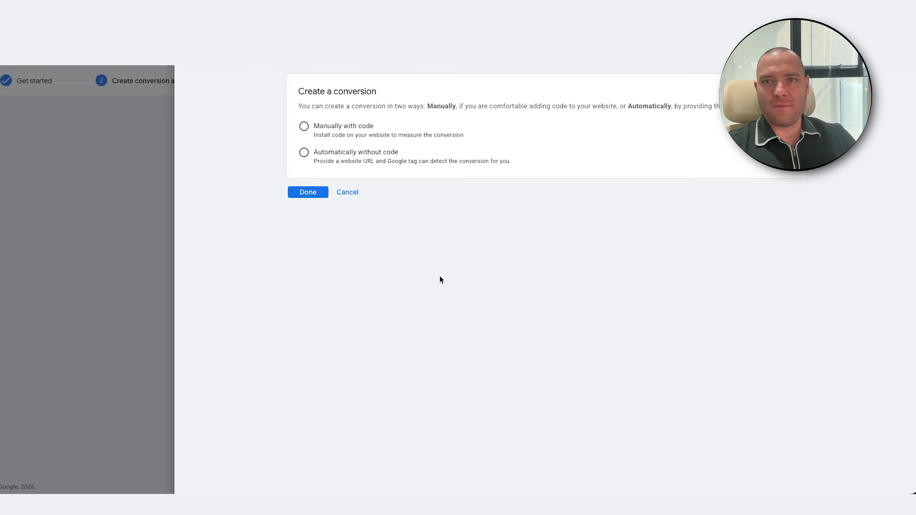
click(339, 126)
click(362, 199)
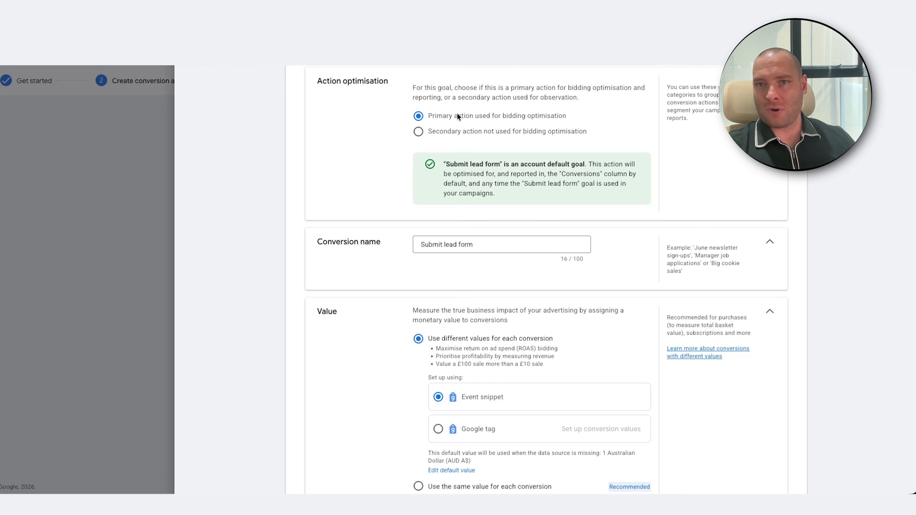
Step: Name the conversion YT Test Submit lead form and use the same value for each conversion
scroll(459, 136, down, 2)
click(484, 190)
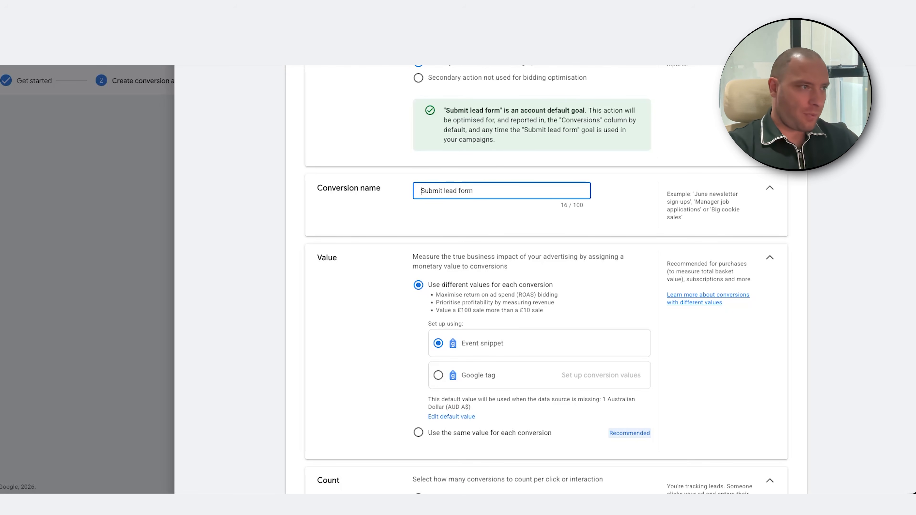
text(YT Test)
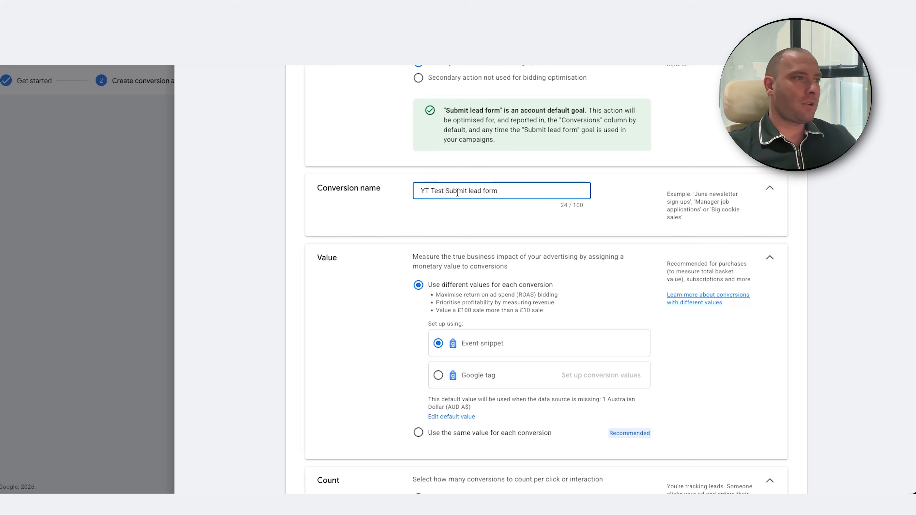
scroll(444, 191, down, 5)
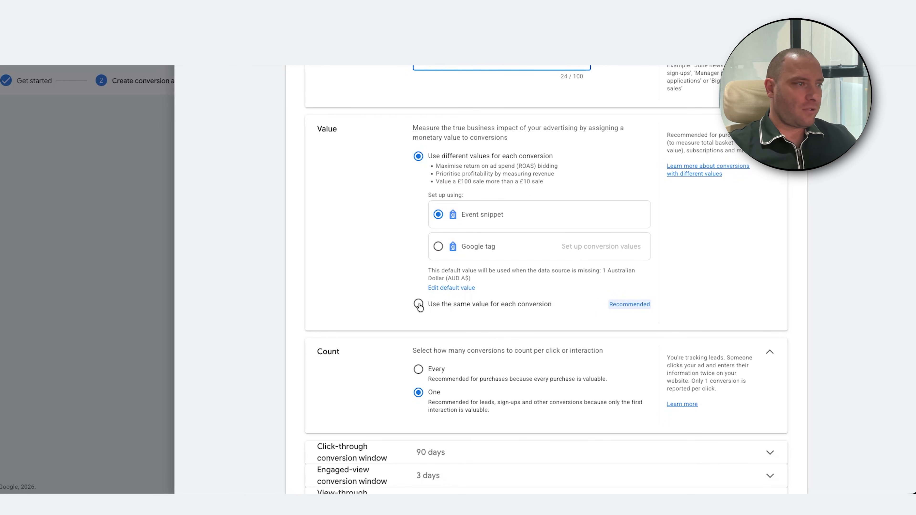
click(418, 304)
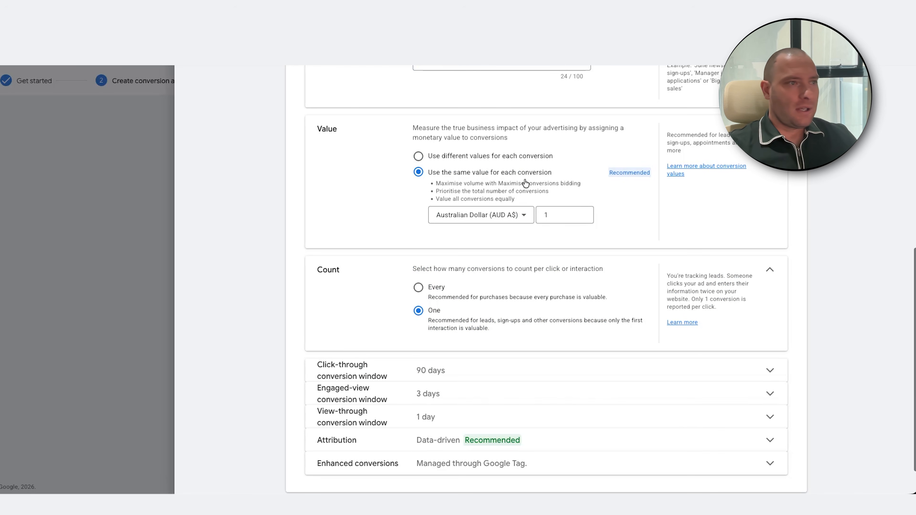
Step: Calculate 1500/10*3 in Spotlight Search and set the conversion value to 450 Australian dollars
double_click(560, 215)
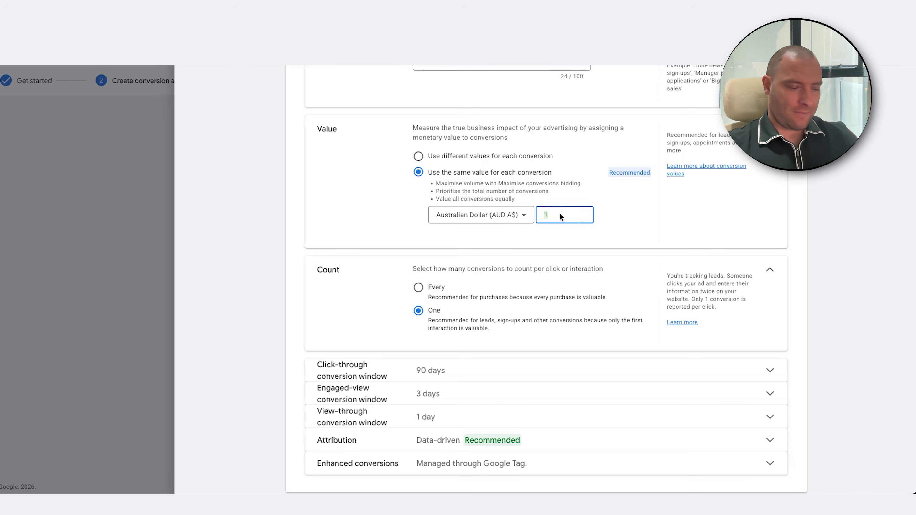
key(super+space)
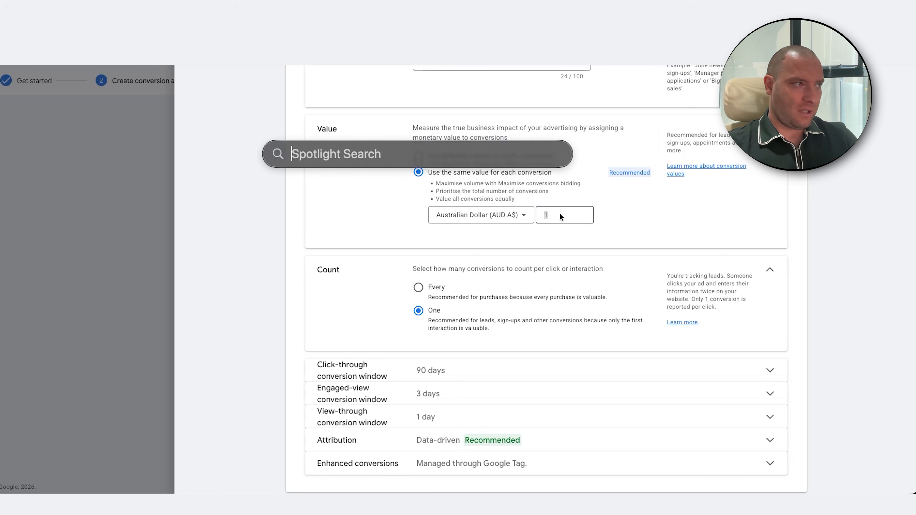
text(150)
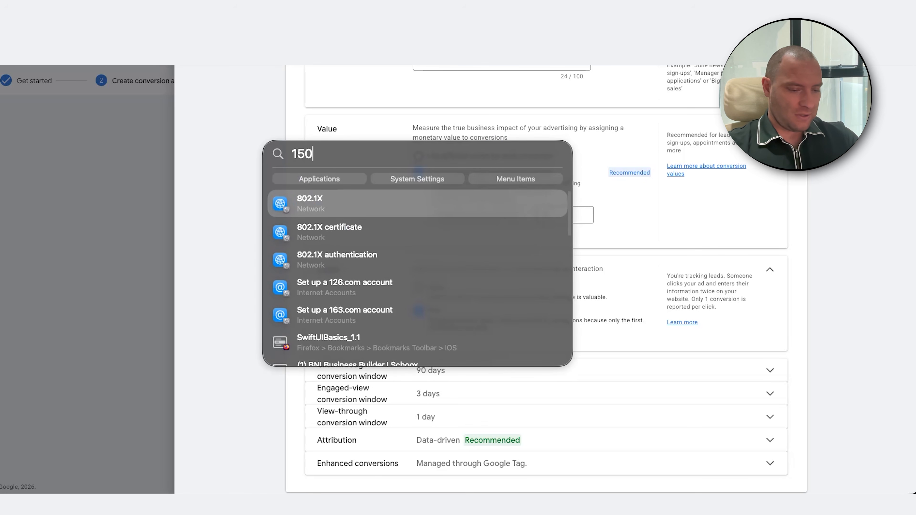
text(0/)
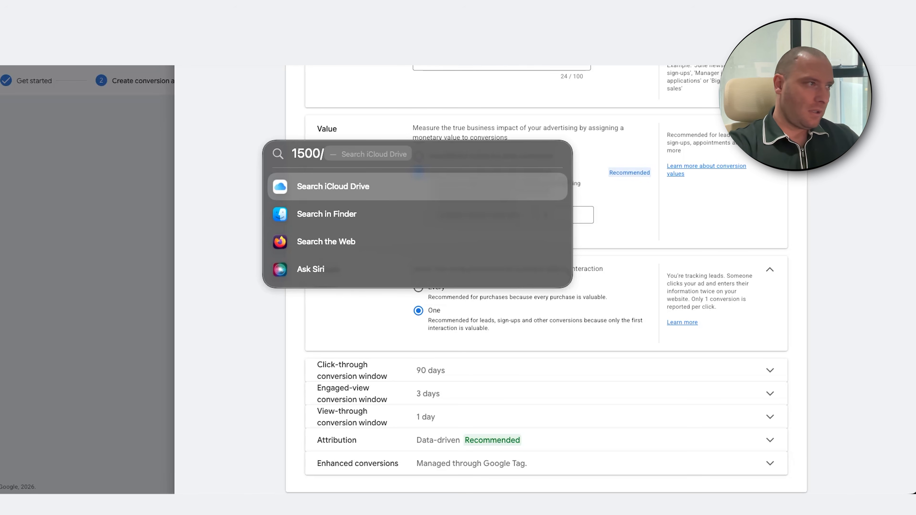
text(190)
key(BackSpace)
key(BackSpace)
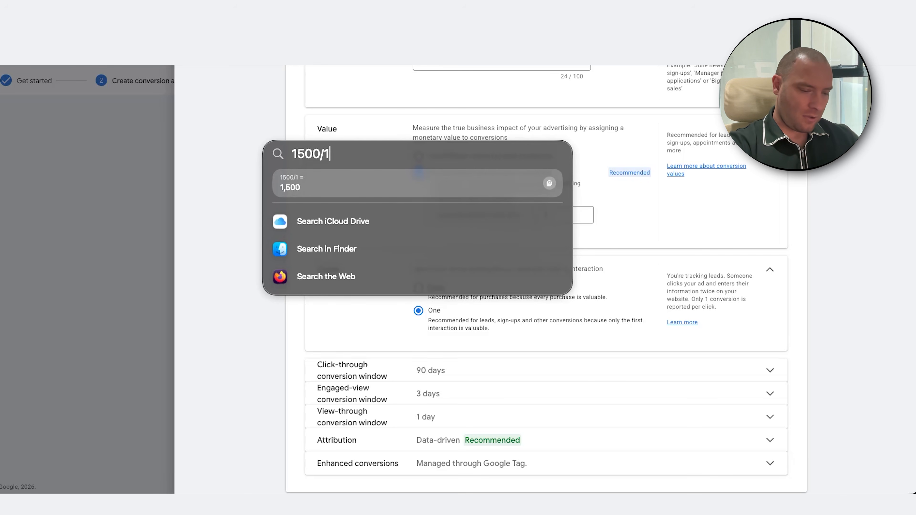
text(0*3)
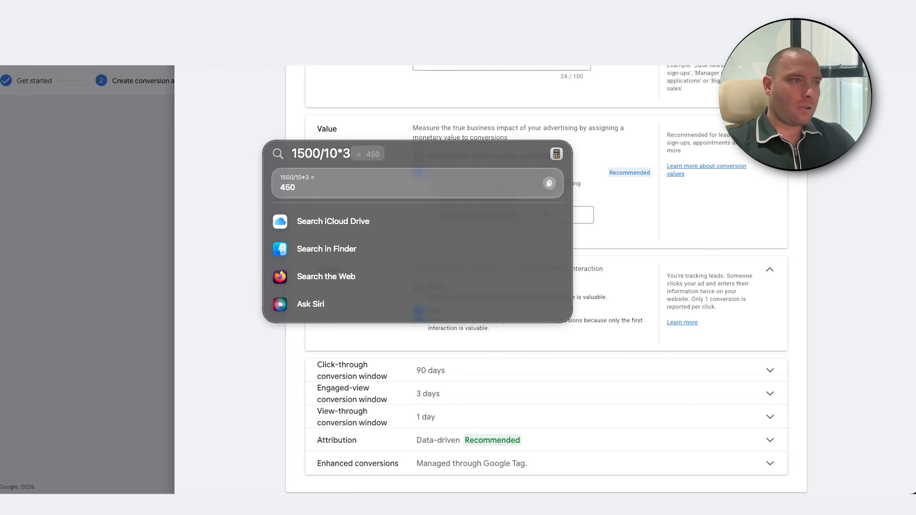
key(Escape)
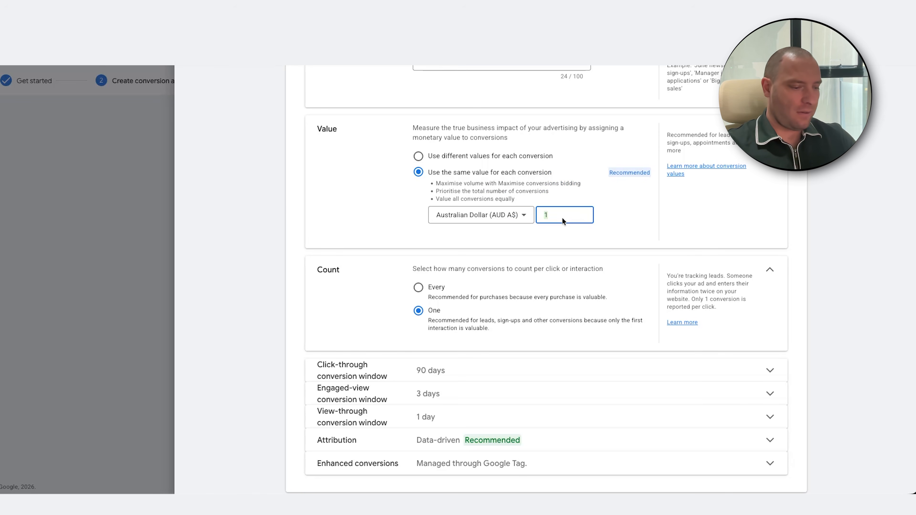
text(450)
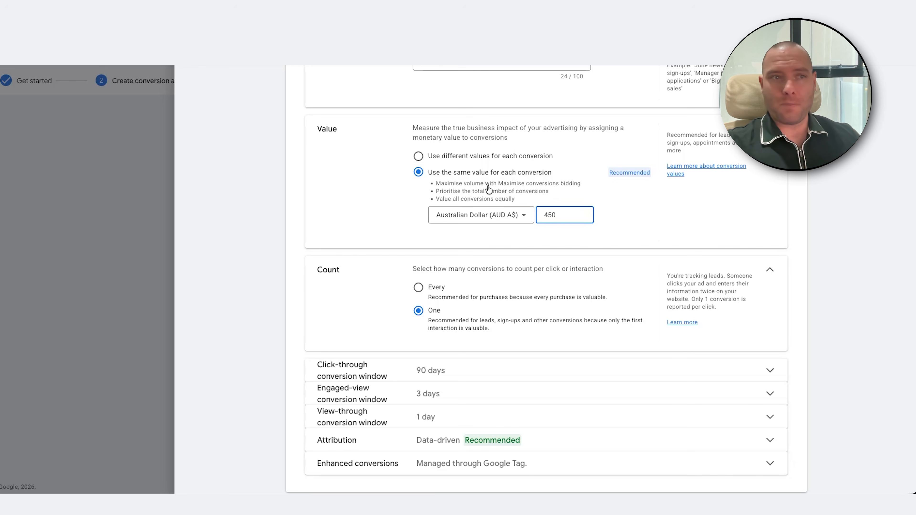
Step: Set the click-through conversion window to 30 days
scroll(602, 190, down, 1)
scroll(573, 193, down, 1)
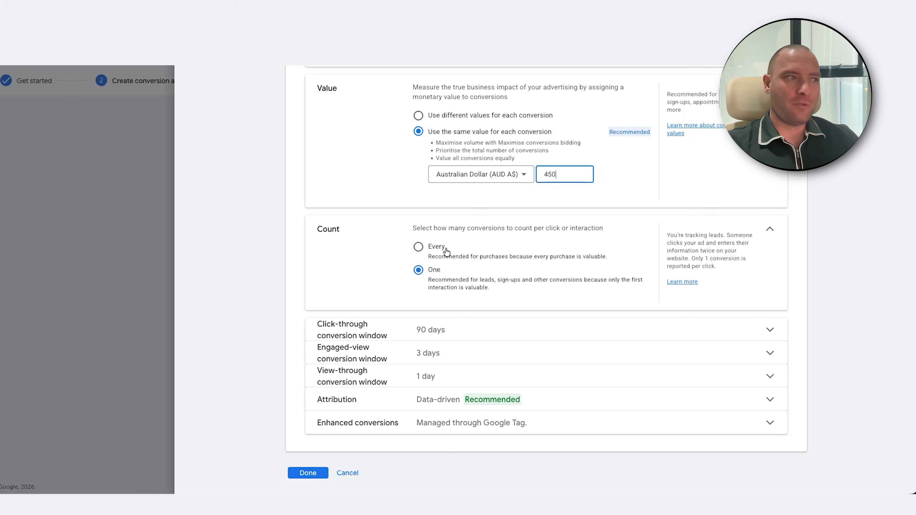
click(473, 322)
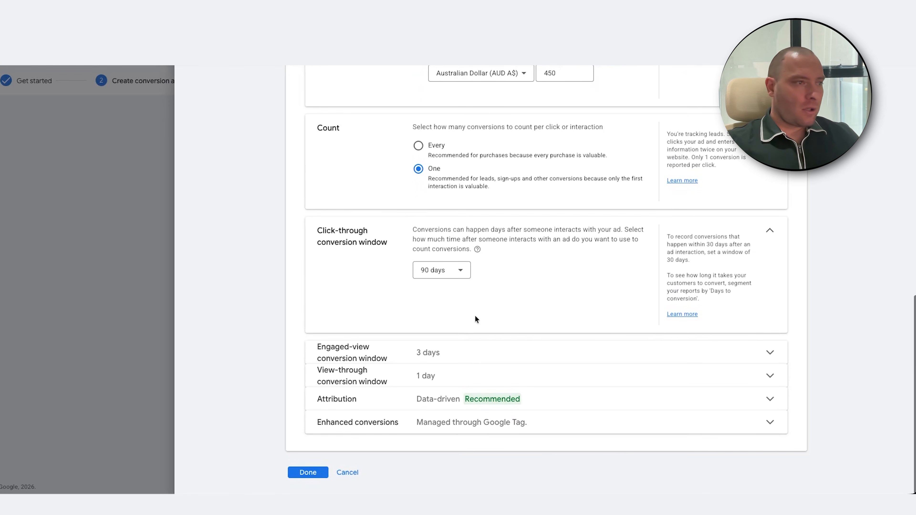
click(453, 273)
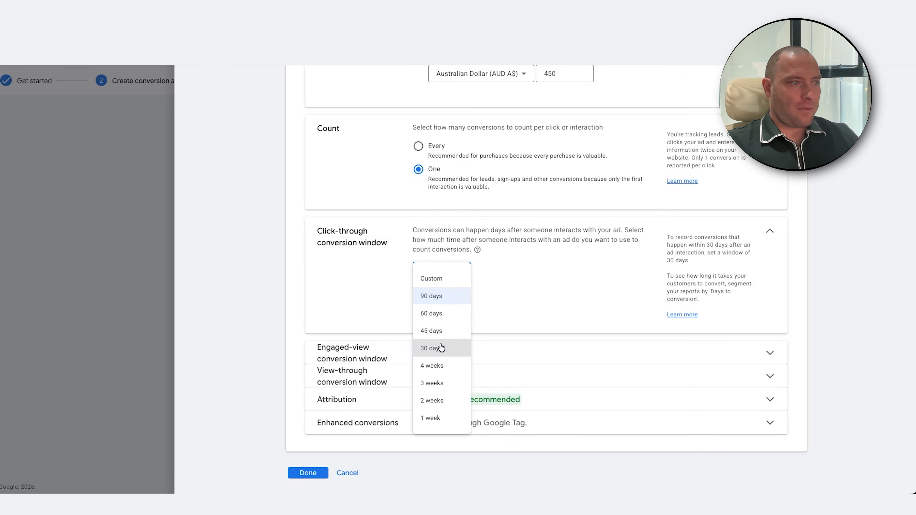
click(441, 347)
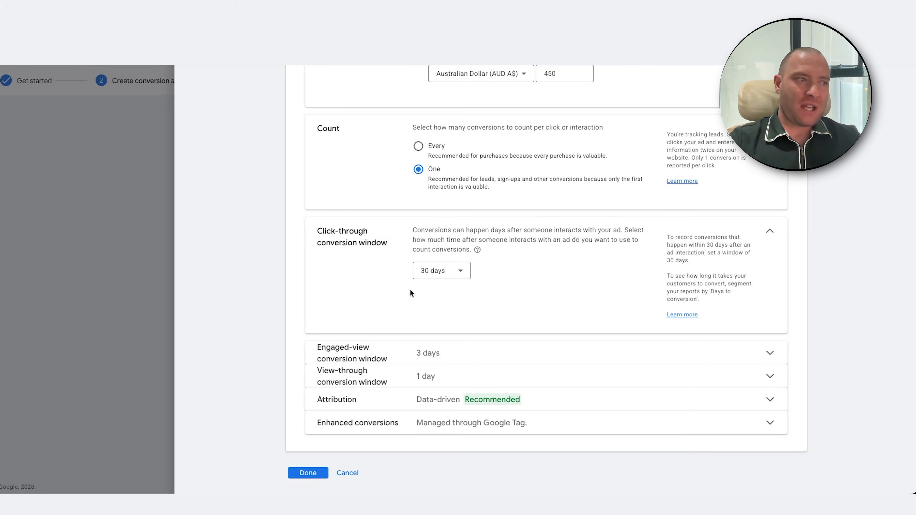
Step: Try custom click-through conversion windows of 180 and 90 days, and return the selection to 30 days
click(436, 271)
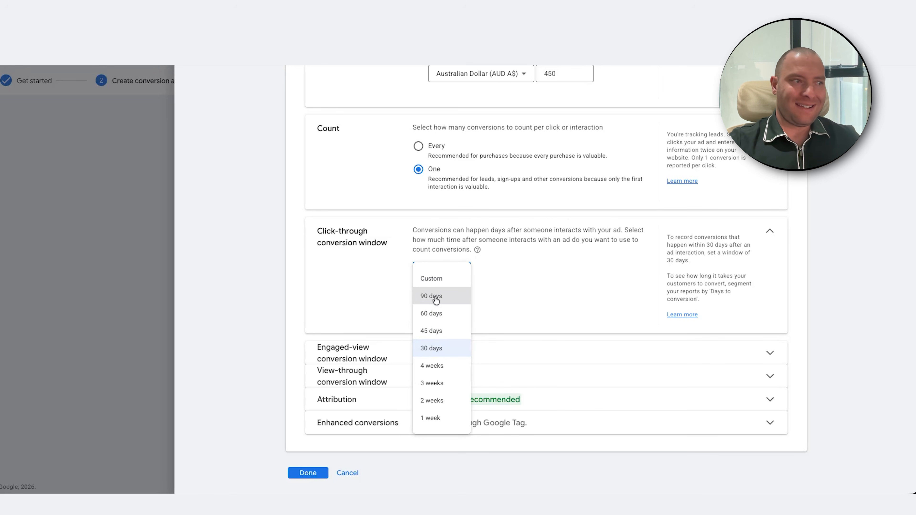
click(435, 278)
double_click(483, 278)
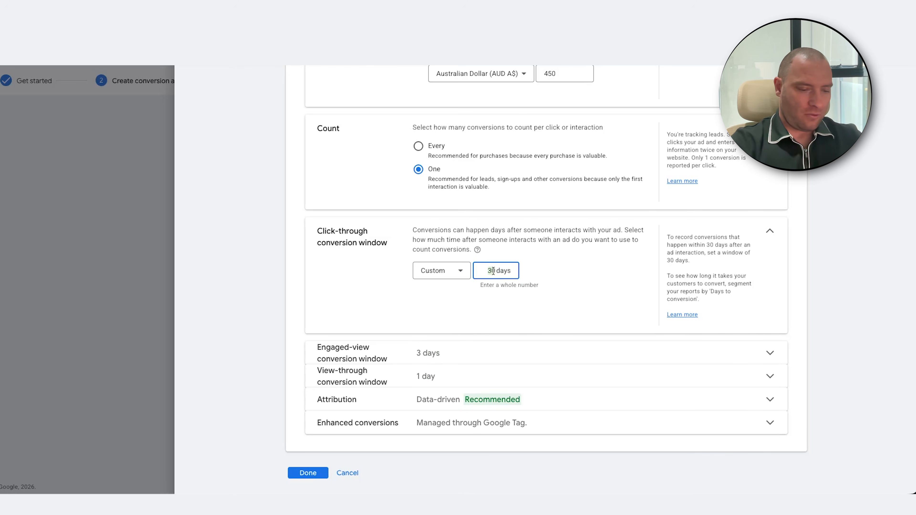
text(180)
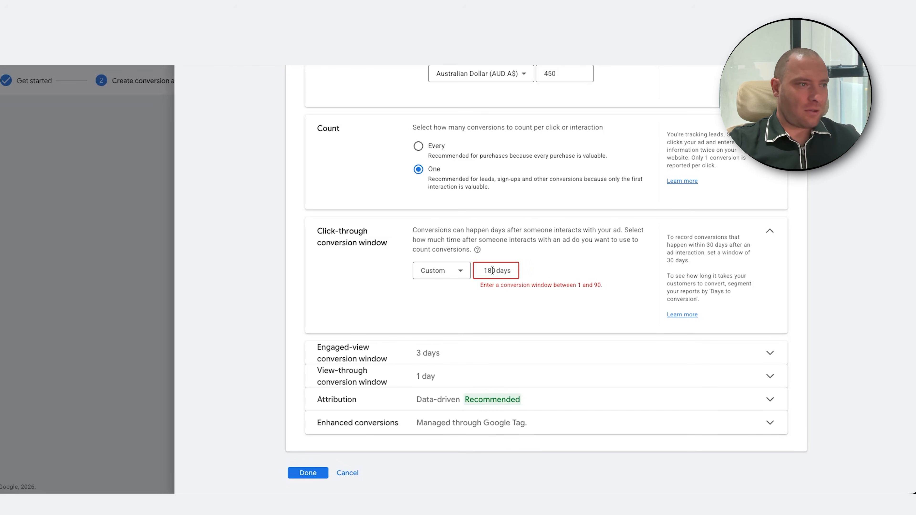
double_click(492, 270)
key(BackSpace)
text(90)
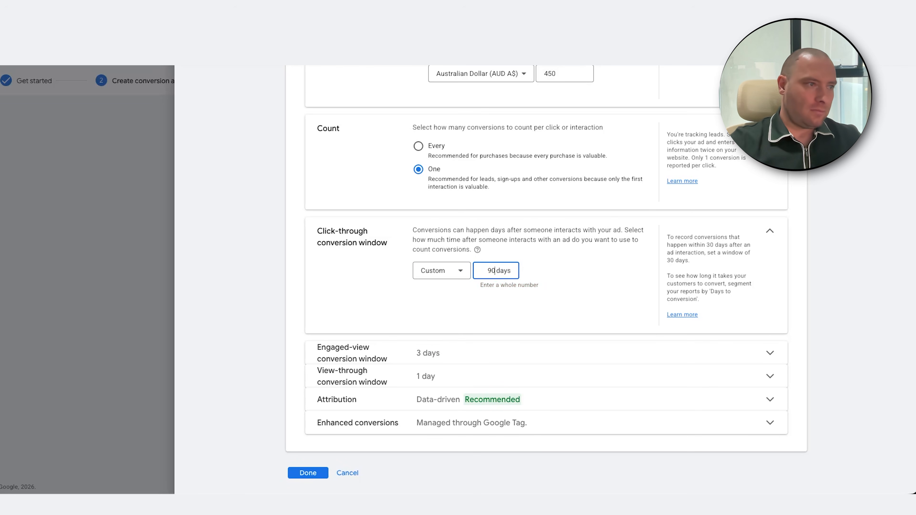
click(468, 270)
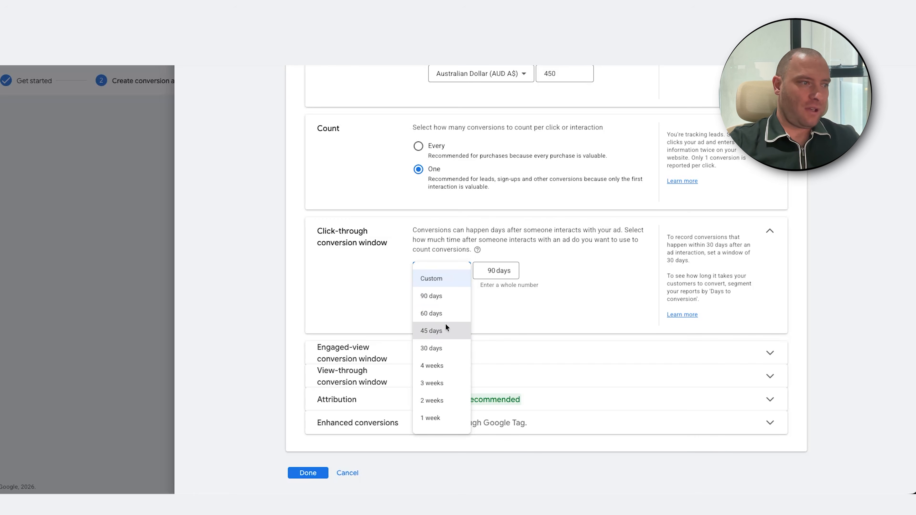
click(442, 347)
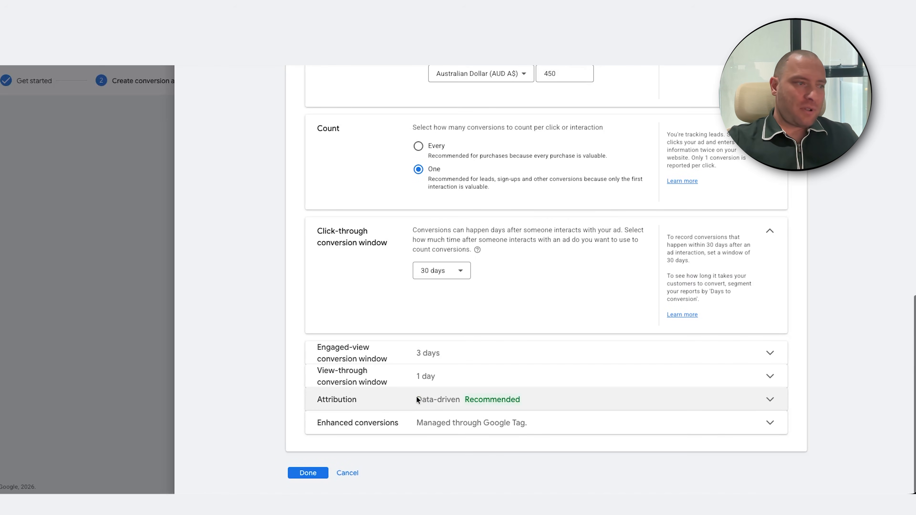
Step: Accept the conversion settings with enhanced conversions managed through Google Tag, and save the conversion action to reach its setup instructions
scroll(409, 397, down, 1)
scroll(410, 398, up, 1)
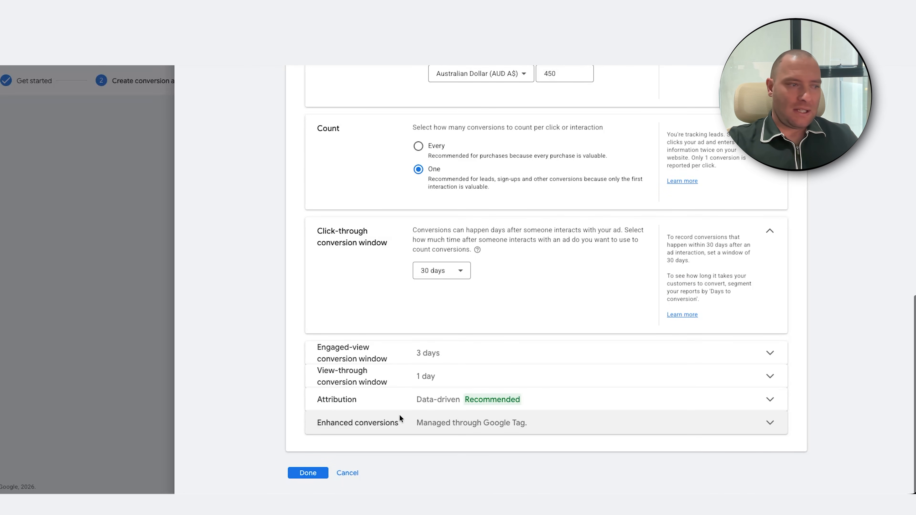
drag(411, 423, 530, 424)
scroll(415, 399, down, 3)
click(306, 471)
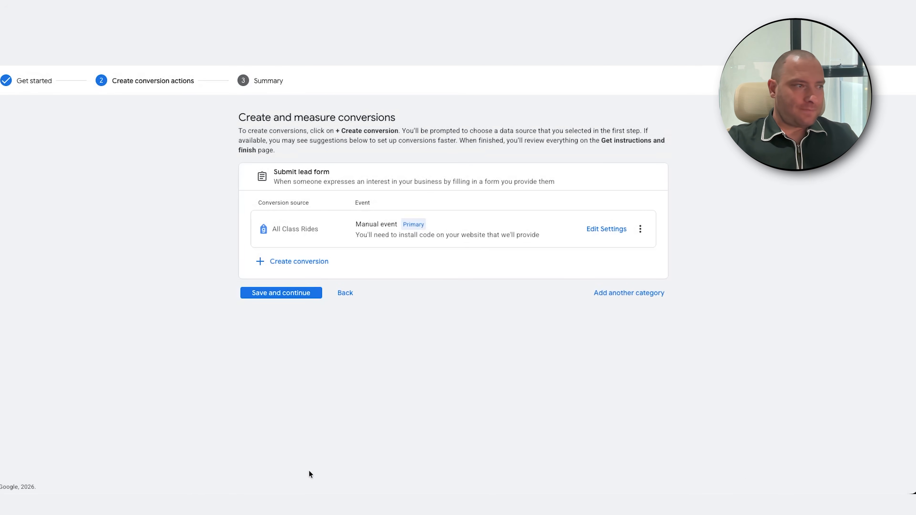
click(283, 292)
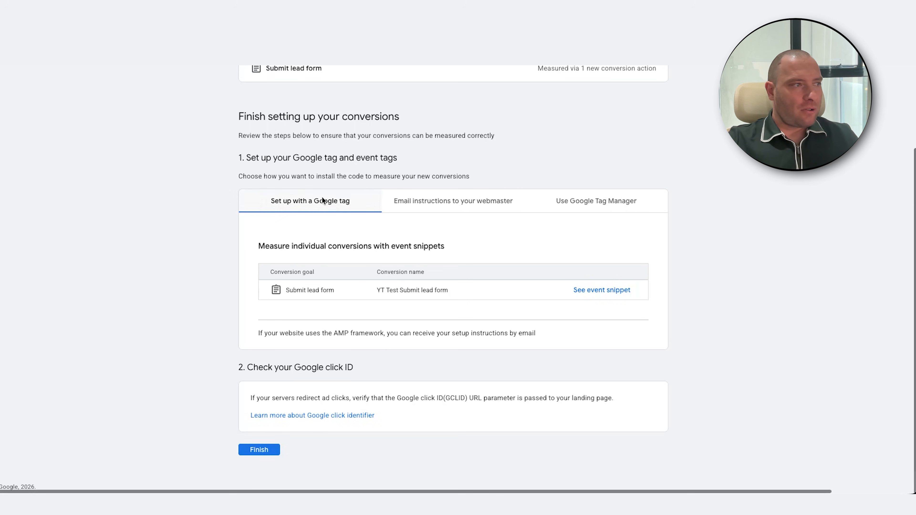
Step: Show the Google Tag Manager setup instructions and copy the conversion label and conversion ID
click(591, 204)
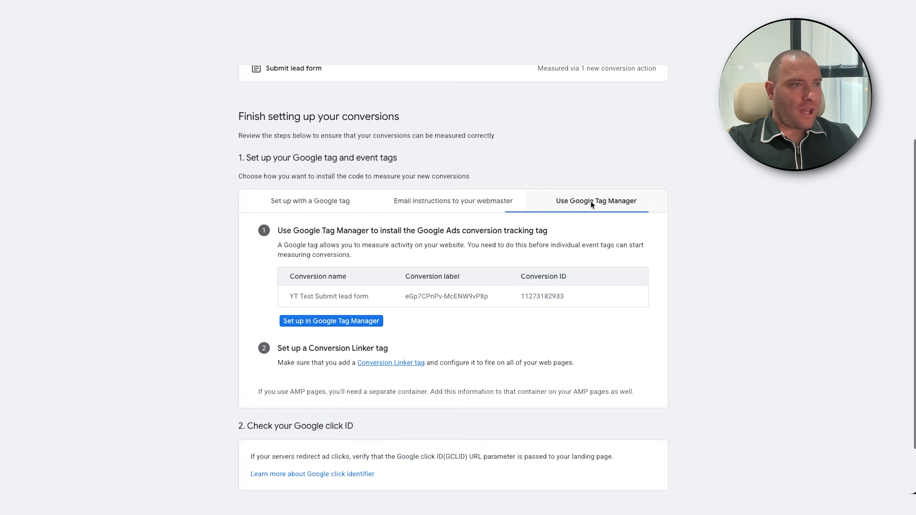
scroll(461, 250, down, 1)
double_click(467, 253)
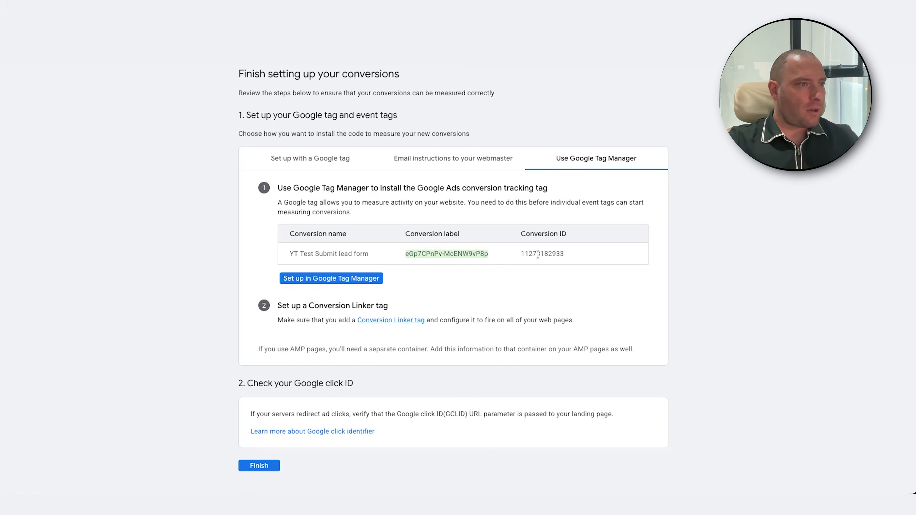
double_click(537, 253)
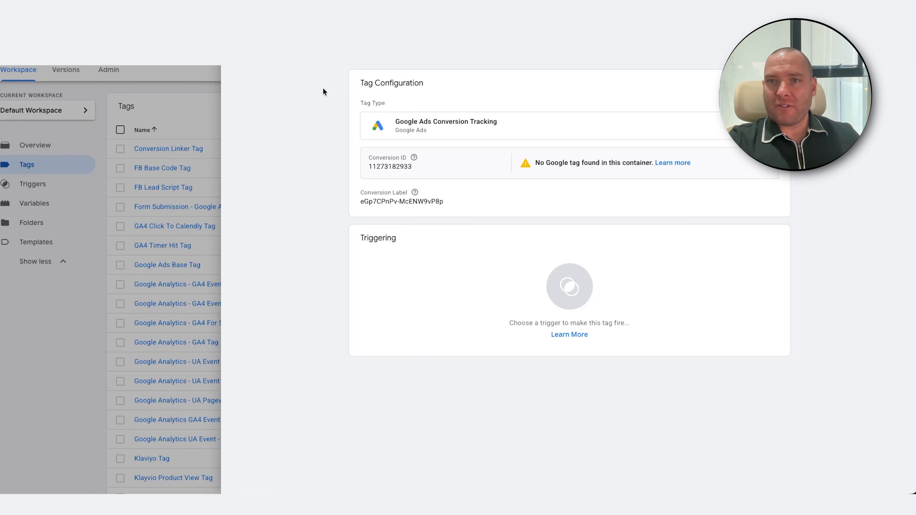
Step: In Google Tag Manager, save the Google Ads Conversion Tracking tag with Element Visable Trigger as its firing trigger and submit the workspace changes
click(531, 267)
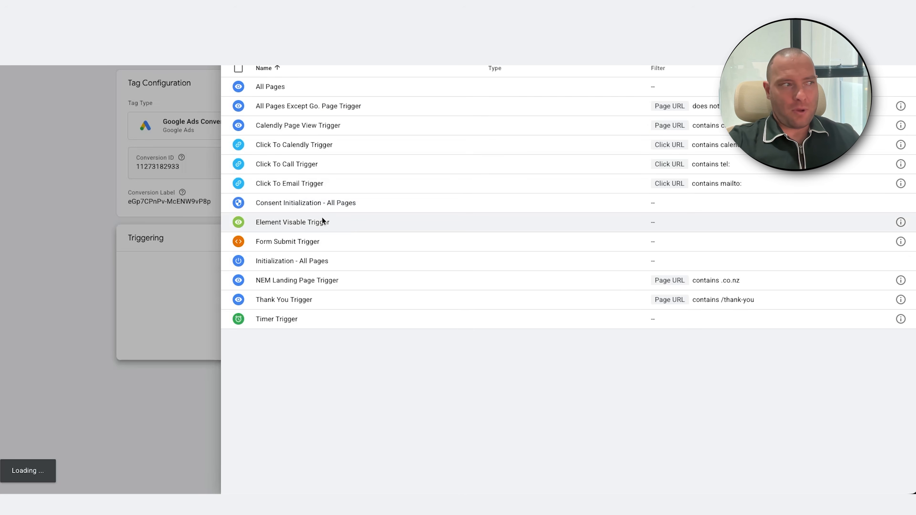
click(344, 221)
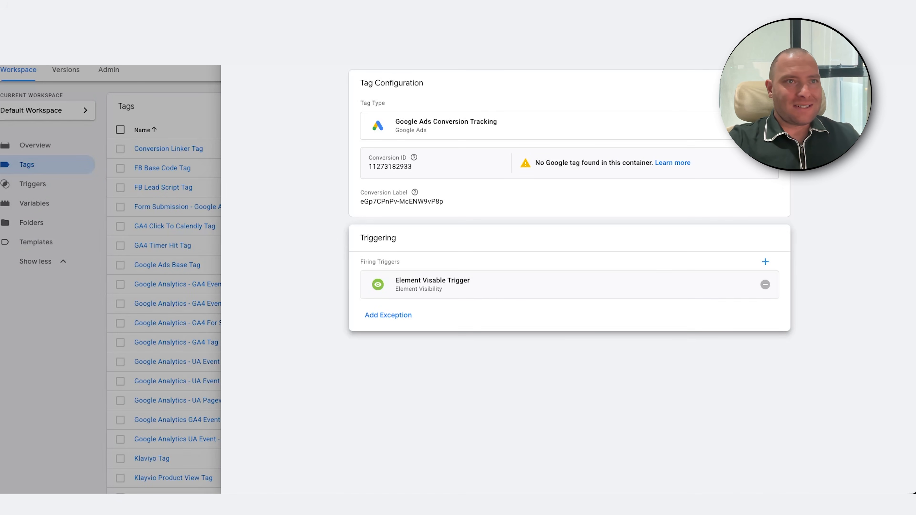
click(878, 47)
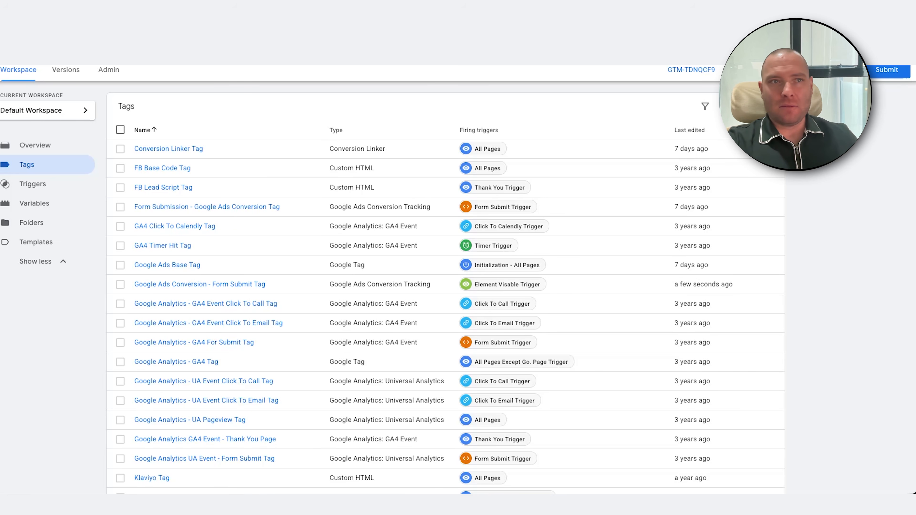
click(891, 74)
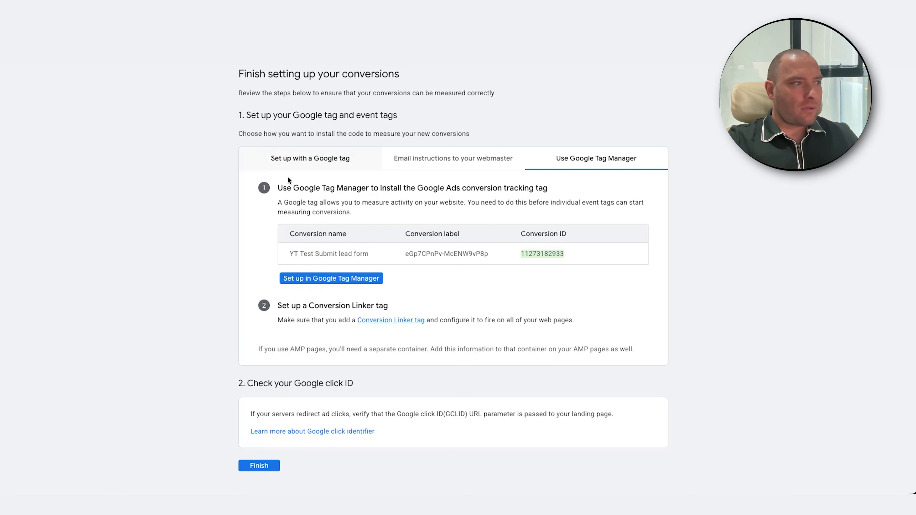
Step: Finish the conversion setup in Google Ads and check the status details of both Submit lead form conversion actions
scroll(306, 184, down, 1)
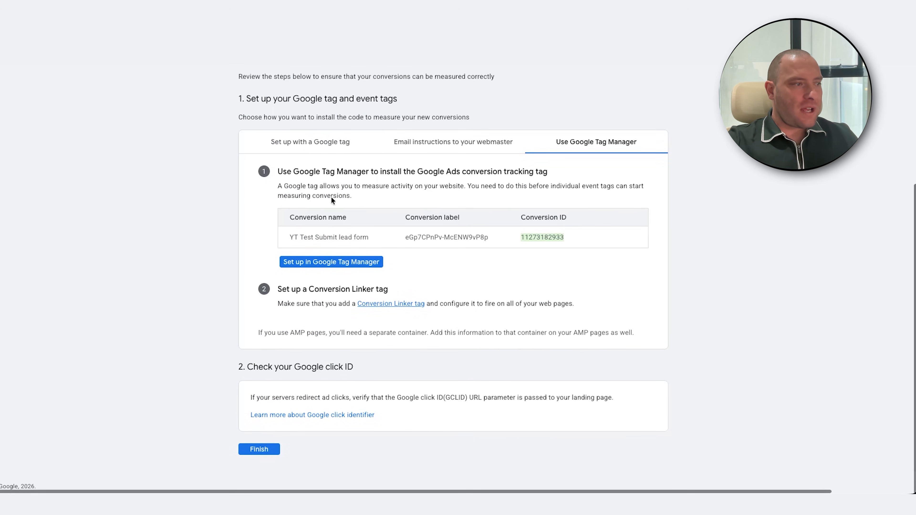
click(259, 450)
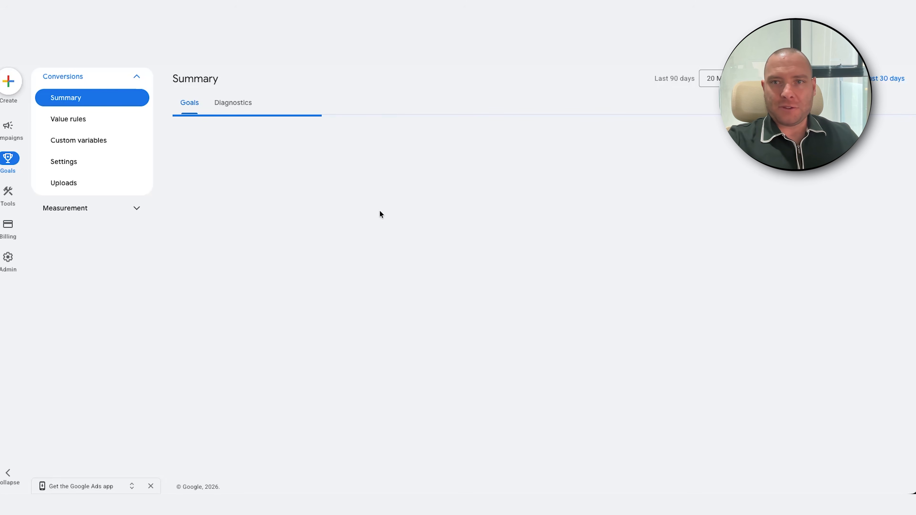
scroll(380, 212, down, 6)
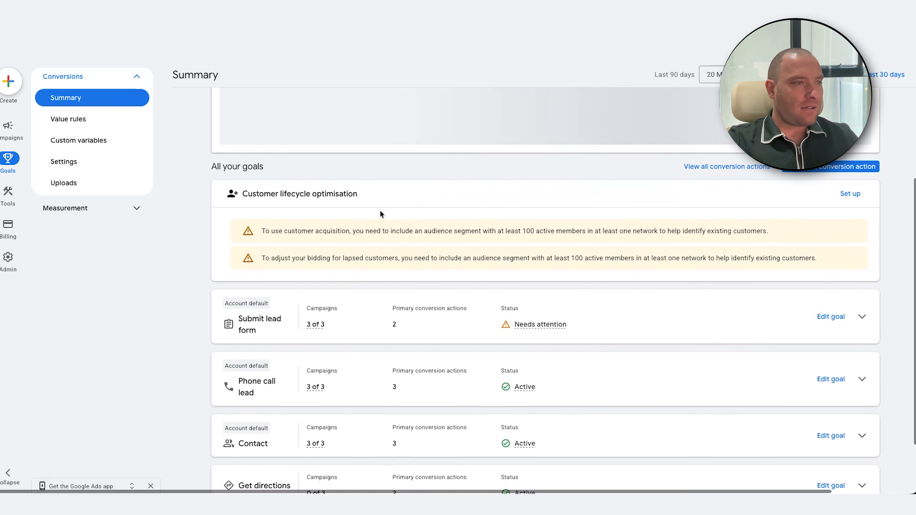
click(864, 350)
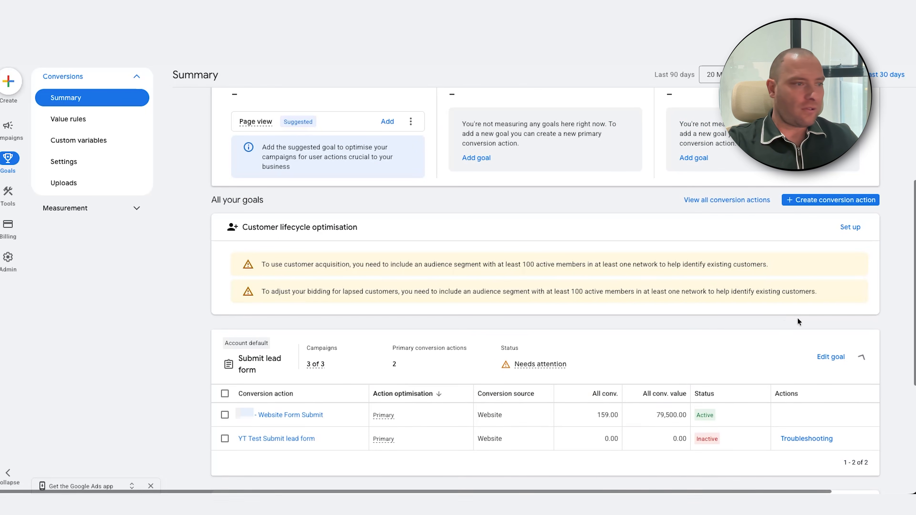
scroll(793, 318, down, 4)
mouse_move(709, 291)
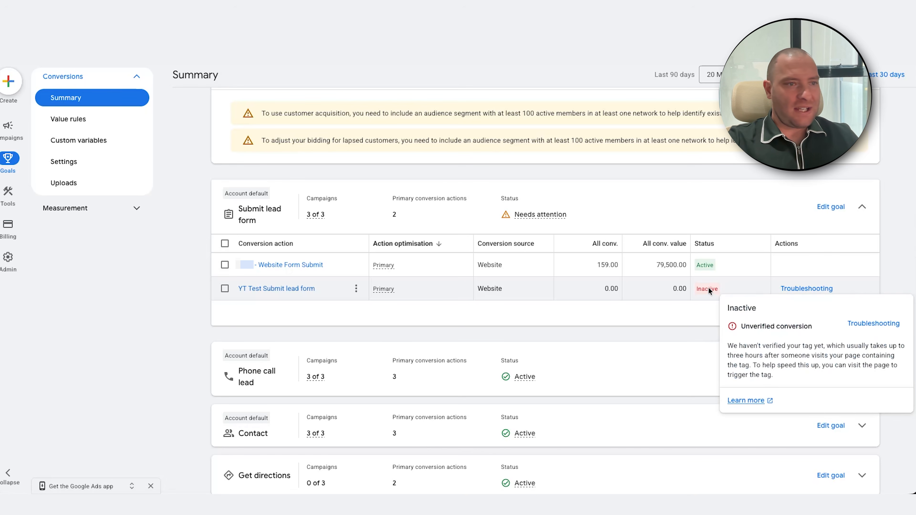
mouse_move(705, 266)
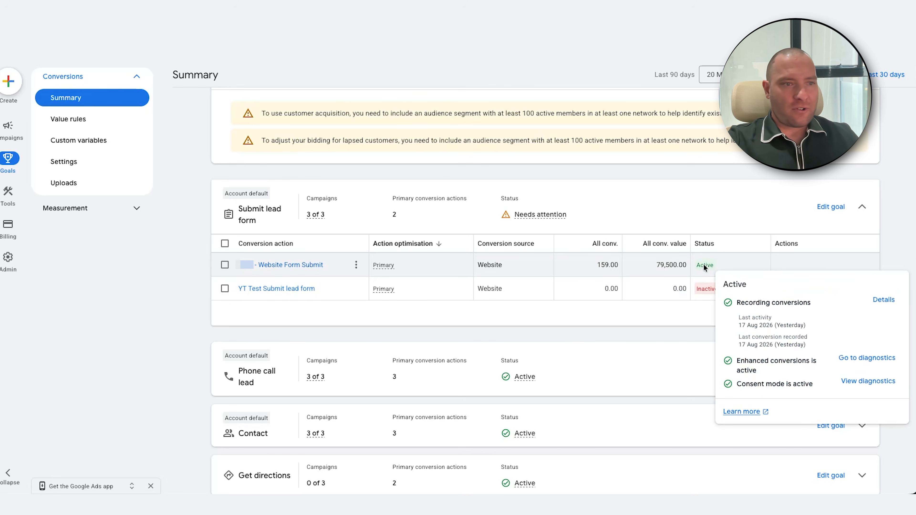